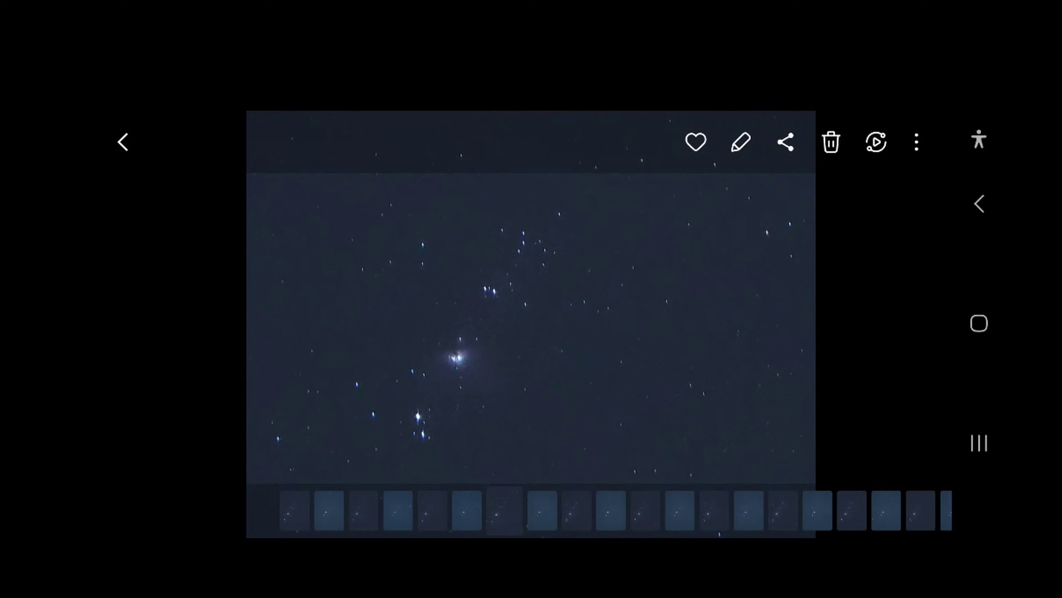
- Switch to Google Photos and browse the February night-sky thumbnails
click(979, 204)
click(979, 323)
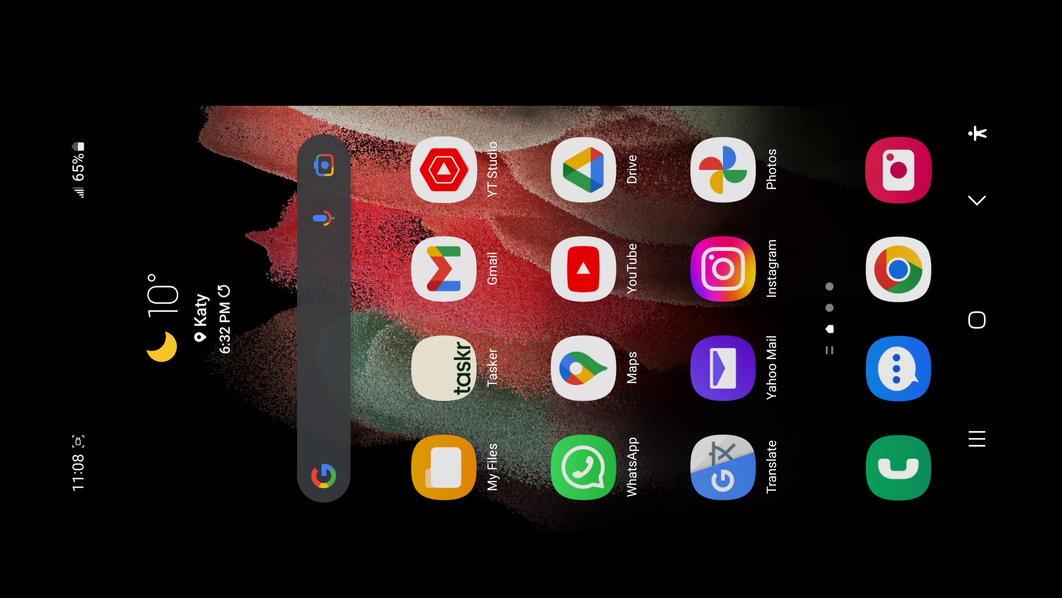
click(723, 167)
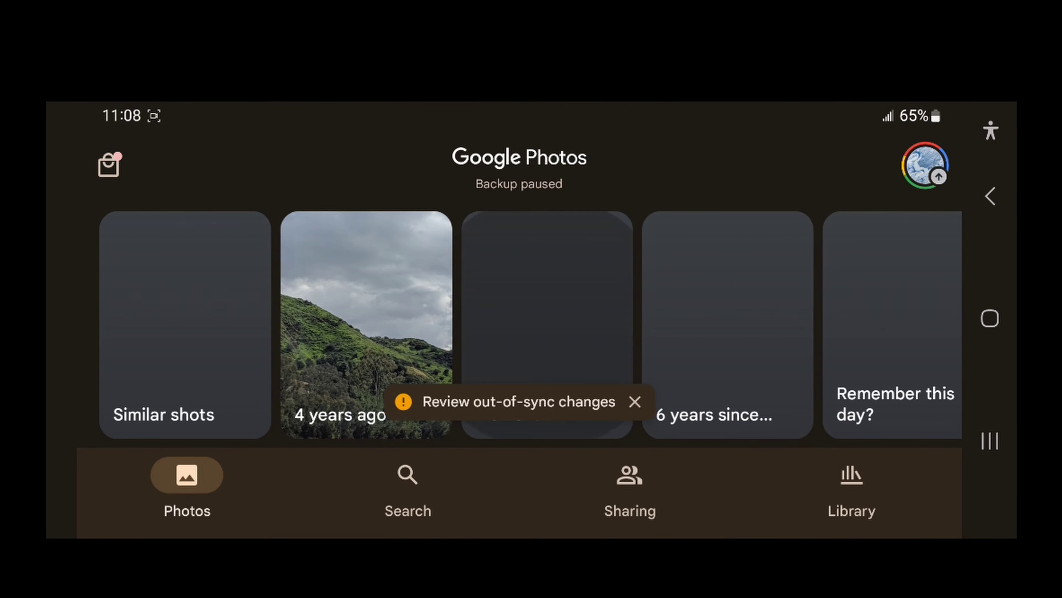
scroll(519, 289, down, 5)
scroll(520, 288, up, 5)
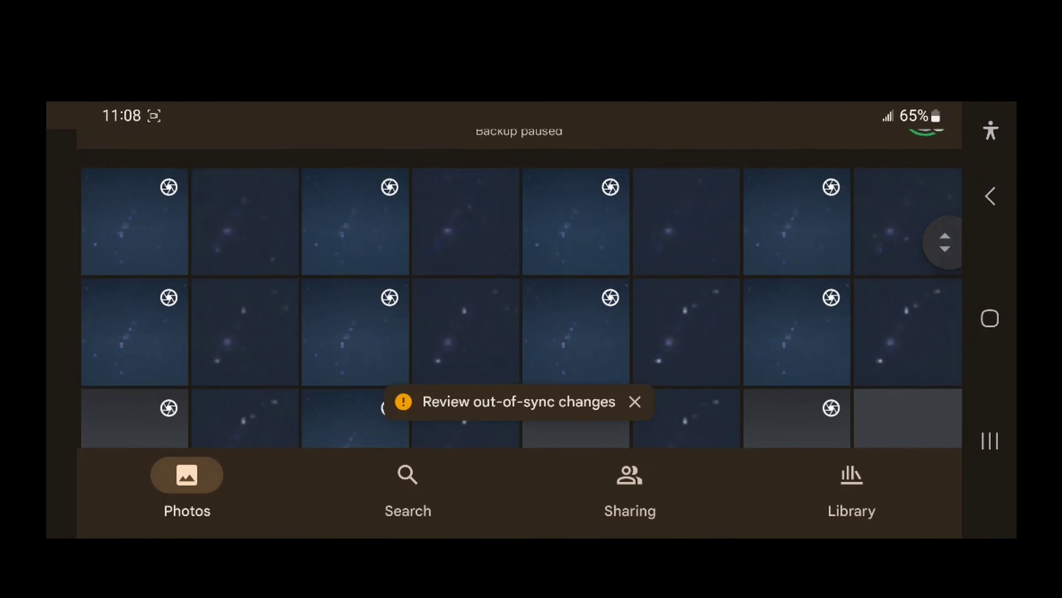
scroll(519, 289, down, 2)
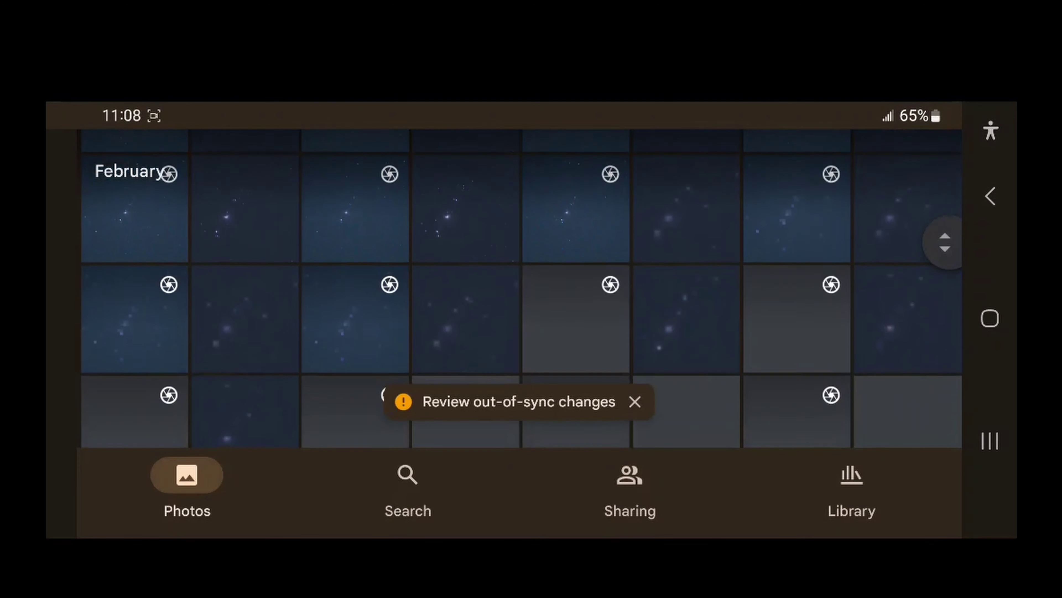
- Open one of the Orion photos at full size and view the neighbouring RAW shot
click(687, 310)
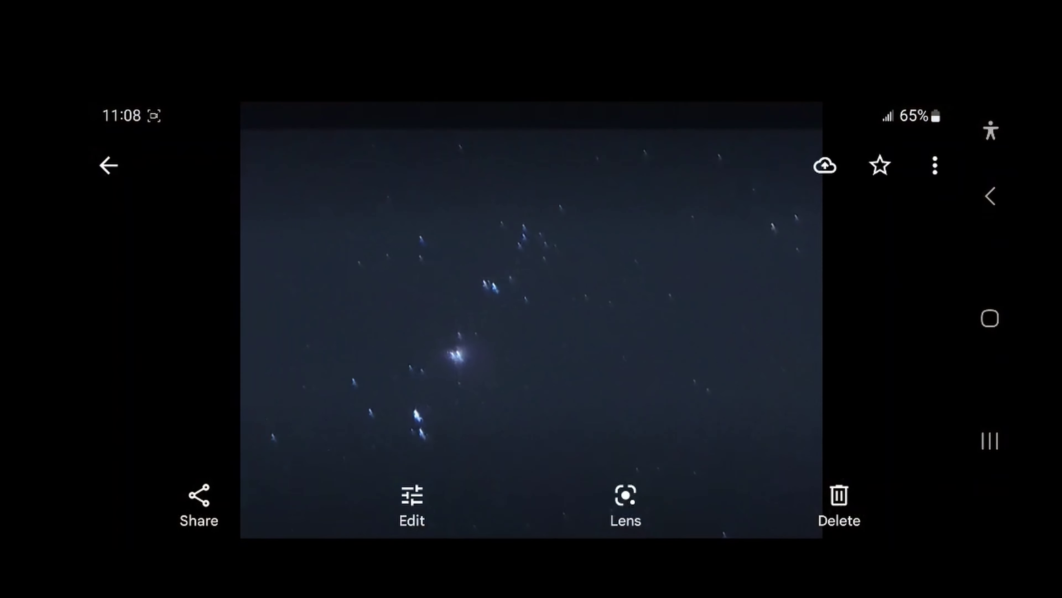
drag(711, 318, 356, 318)
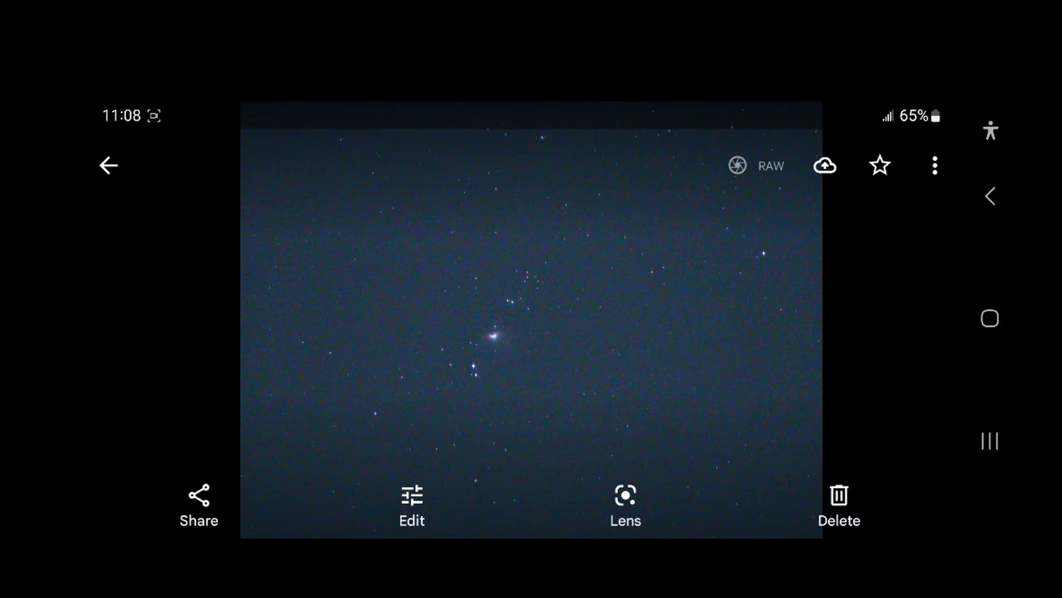
mouse_move(753, 318)
mouse_down()
mouse_move(377, 319)
mouse_move(752, 318)
mouse_up()
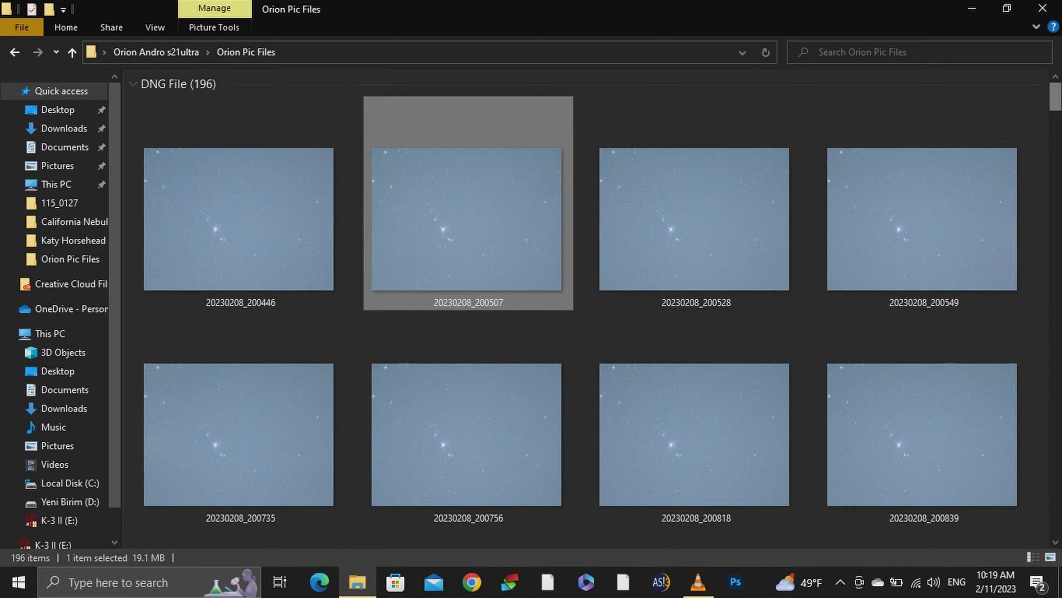
- Browse the DNG files in Orion Pic Files and examine the camera details in the properties of 20230208_203112
scroll(794, 92, down, 15)
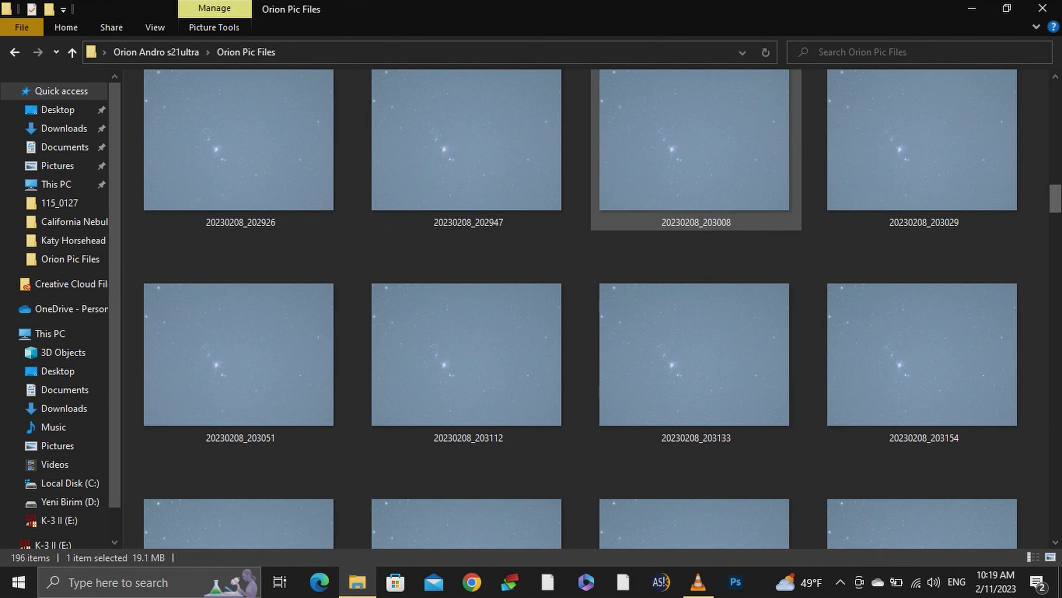
click(686, 335)
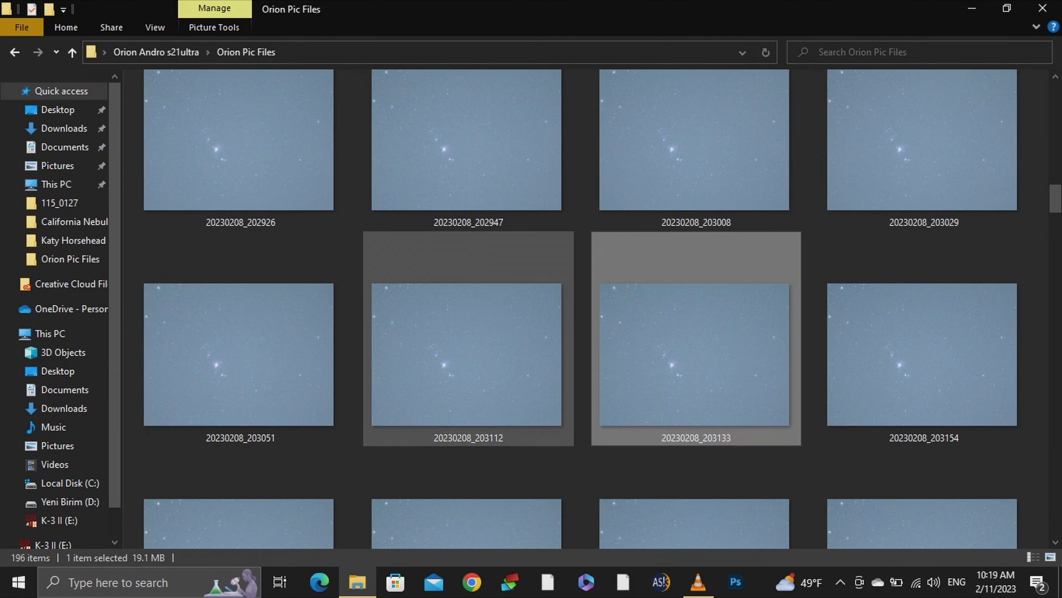
click(467, 347)
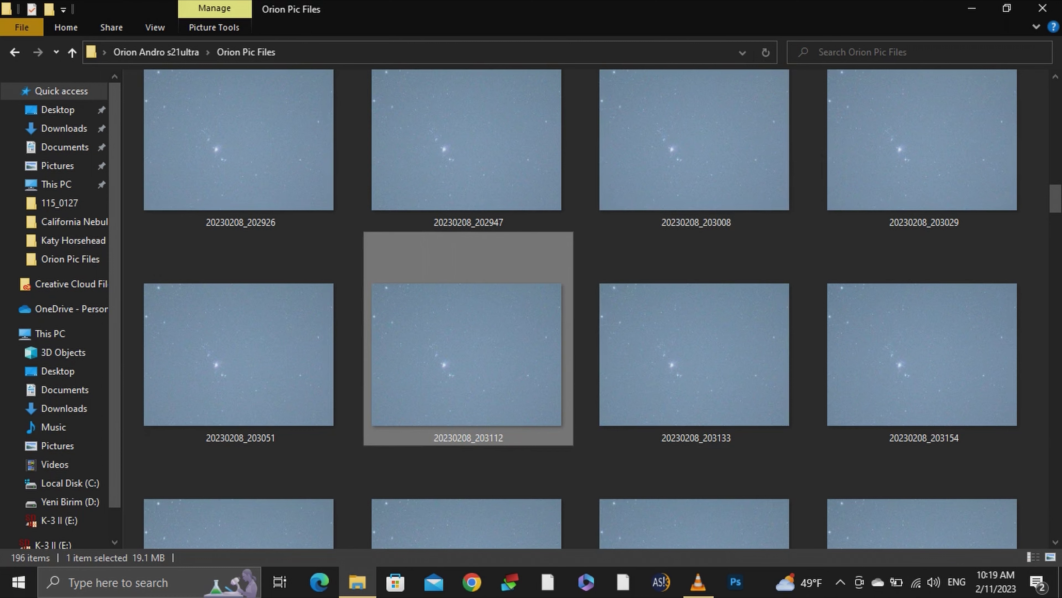
right_click(470, 347)
click(502, 331)
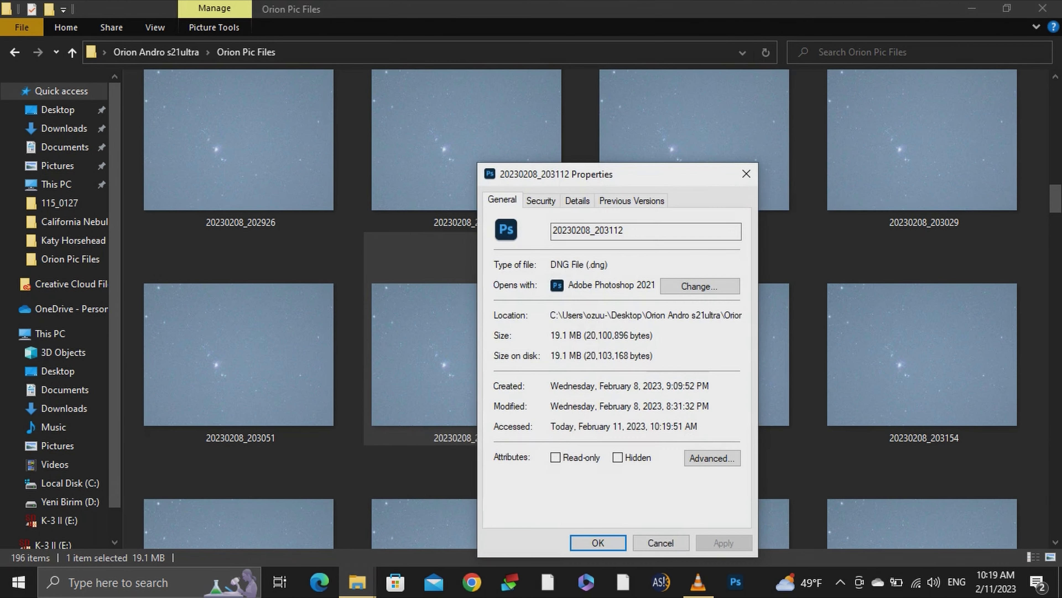
click(578, 201)
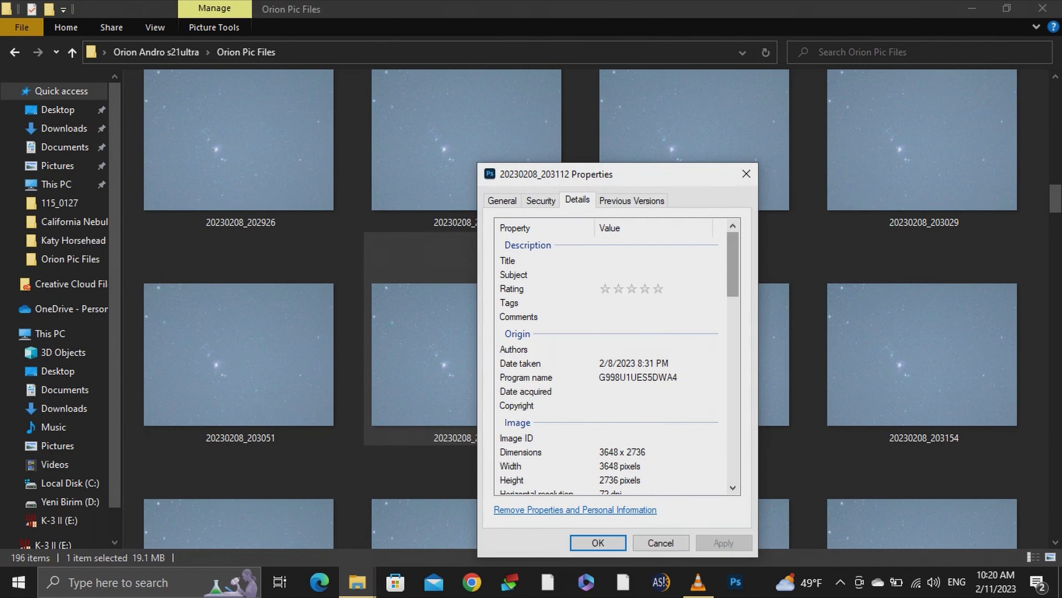
drag(733, 264, 733, 338)
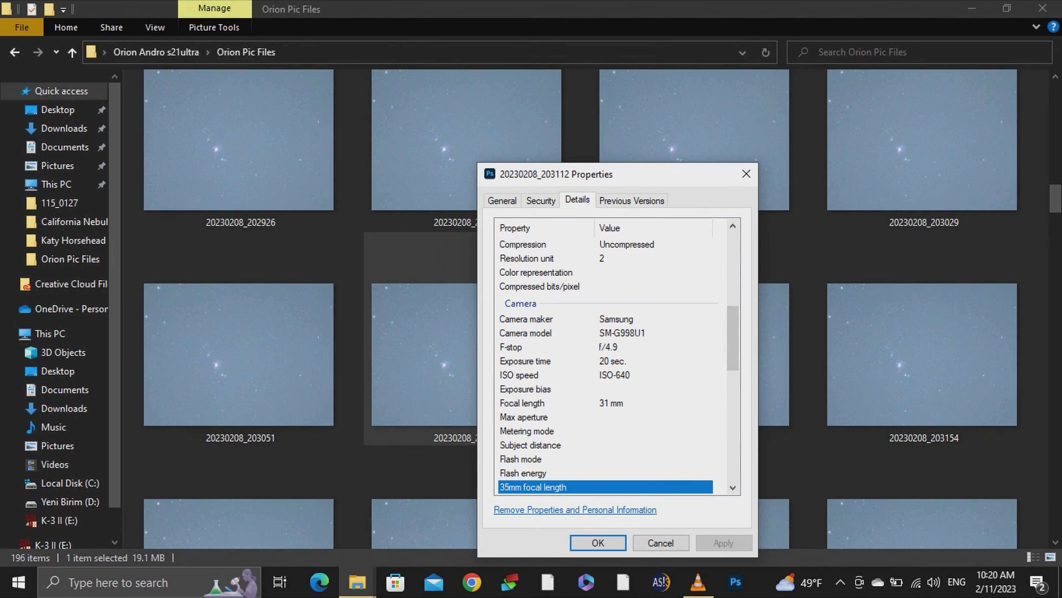
click(598, 543)
- Switch to DeepSkyStacker and load all pictures from the Orion Pic Files folder as light frames
drag(1055, 199, 1056, 260)
scroll(899, 196, down, 3)
click(510, 582)
click(50, 50)
click(184, 153)
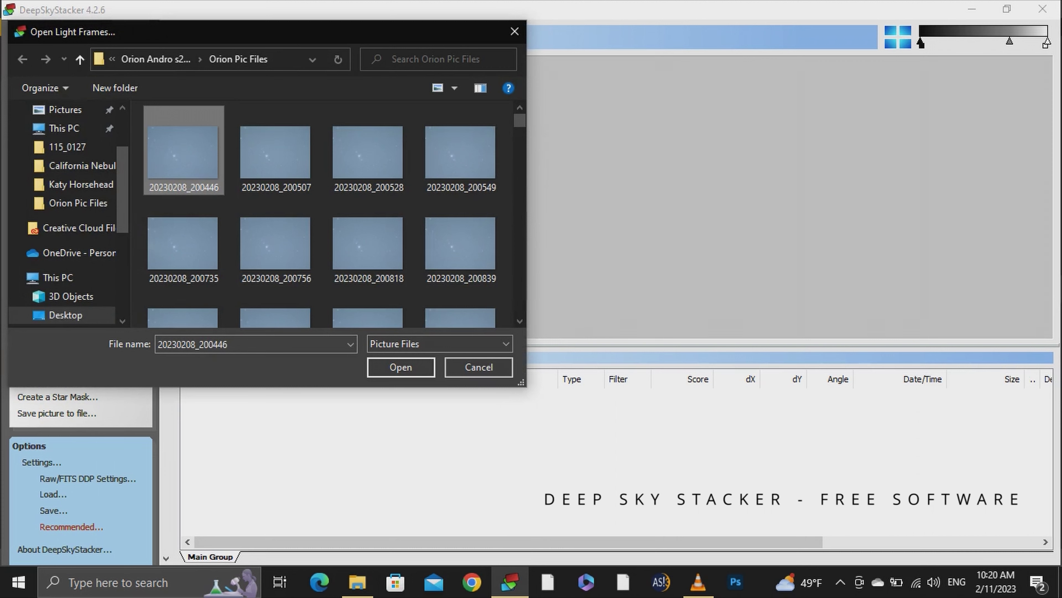
scroll(335, 213, down, 3)
key(ctrl+a)
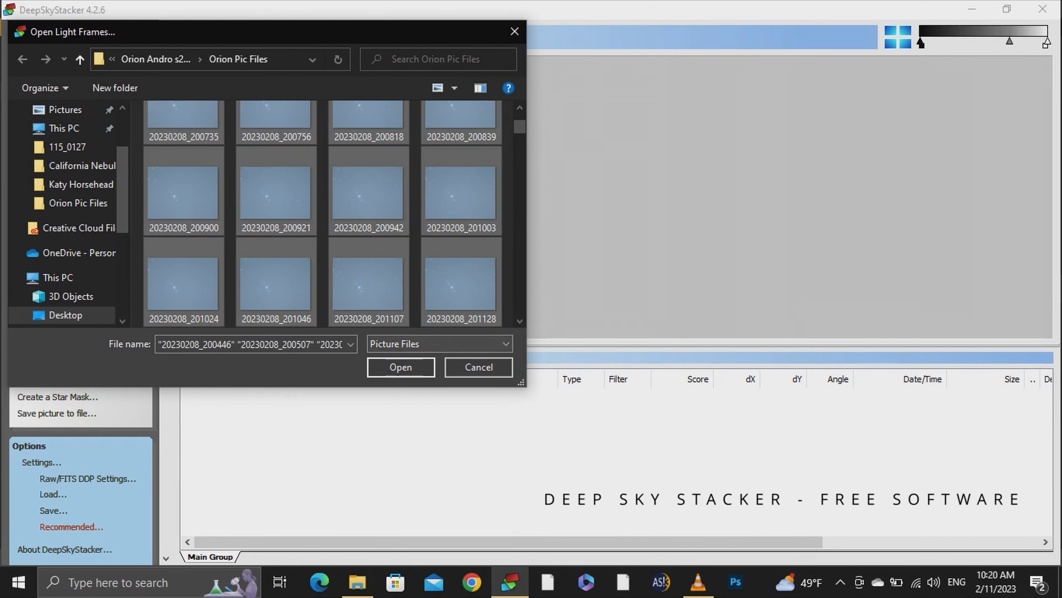
key(Return)
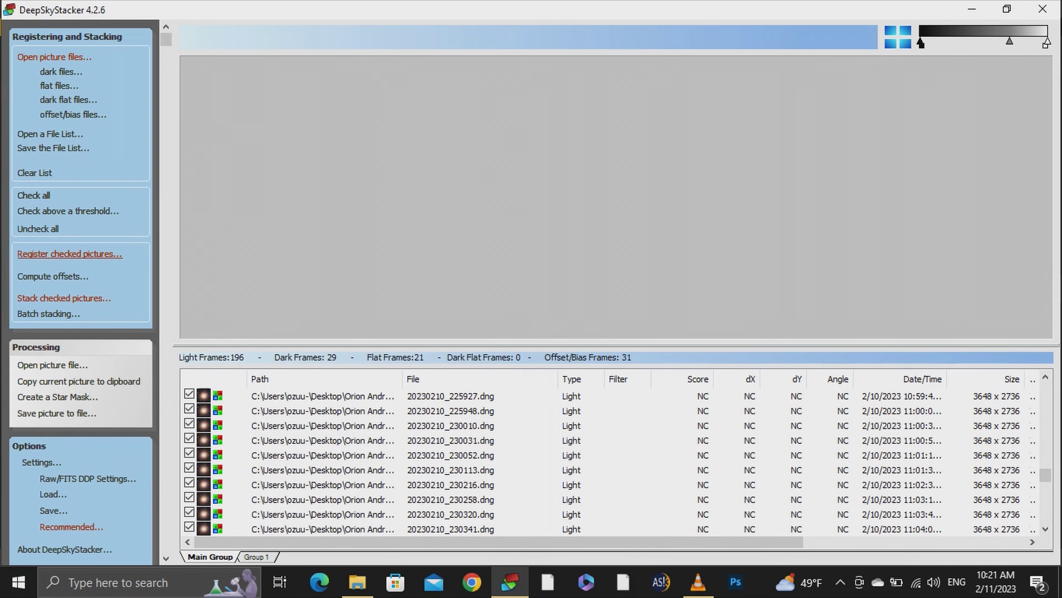
- Open the registration settings for the checked pictures and review the recommended settings
click(69, 253)
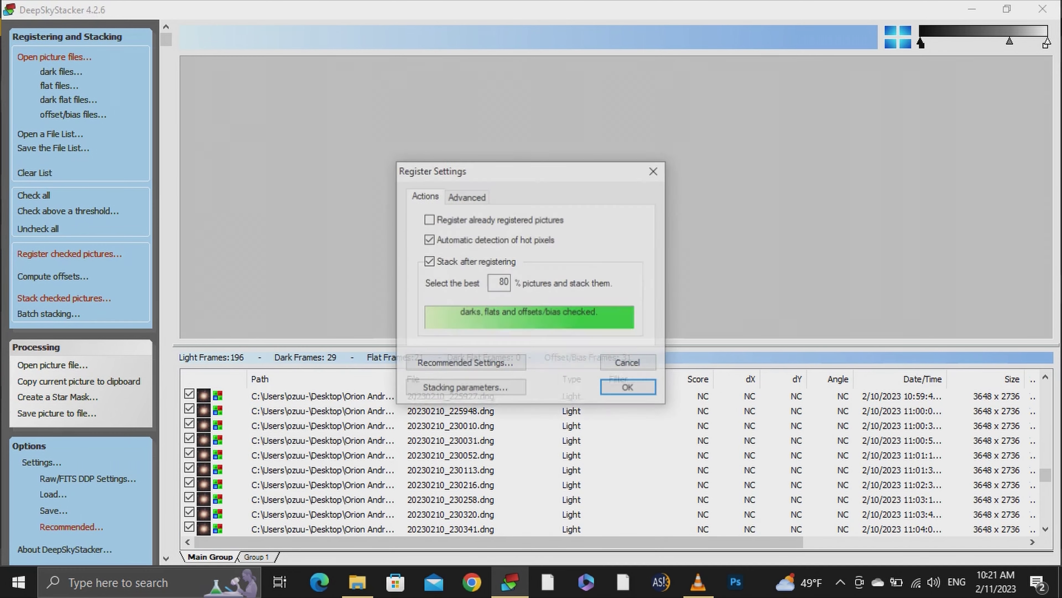
click(467, 360)
mouse_move(714, 225)
mouse_down()
mouse_move(714, 336)
mouse_move(714, 225)
mouse_up()
click(615, 418)
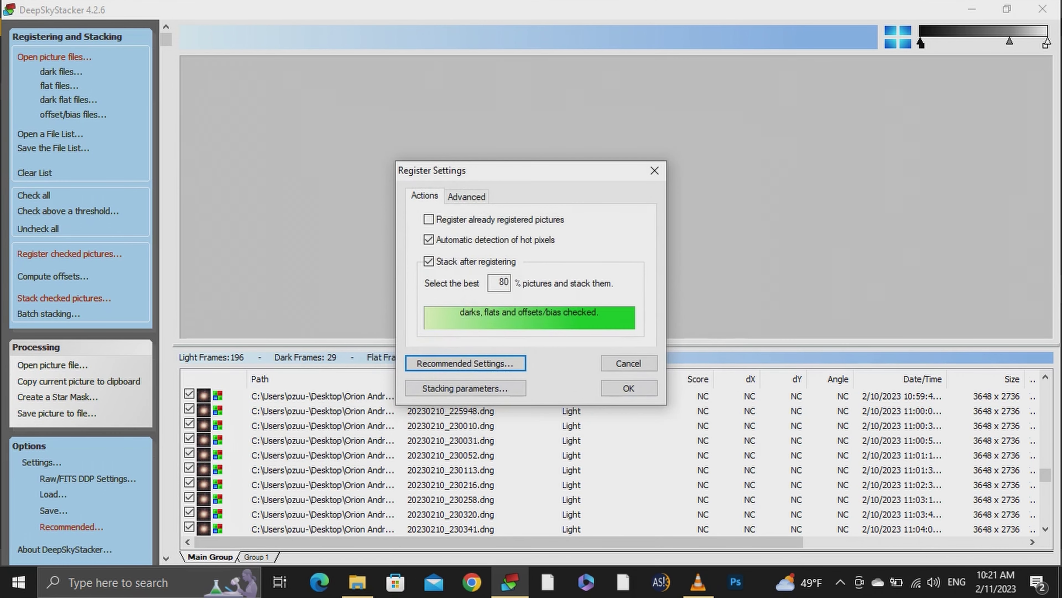
- Check the advanced star detection settings and accept the register settings and stacking steps to start registering and stacking
click(469, 196)
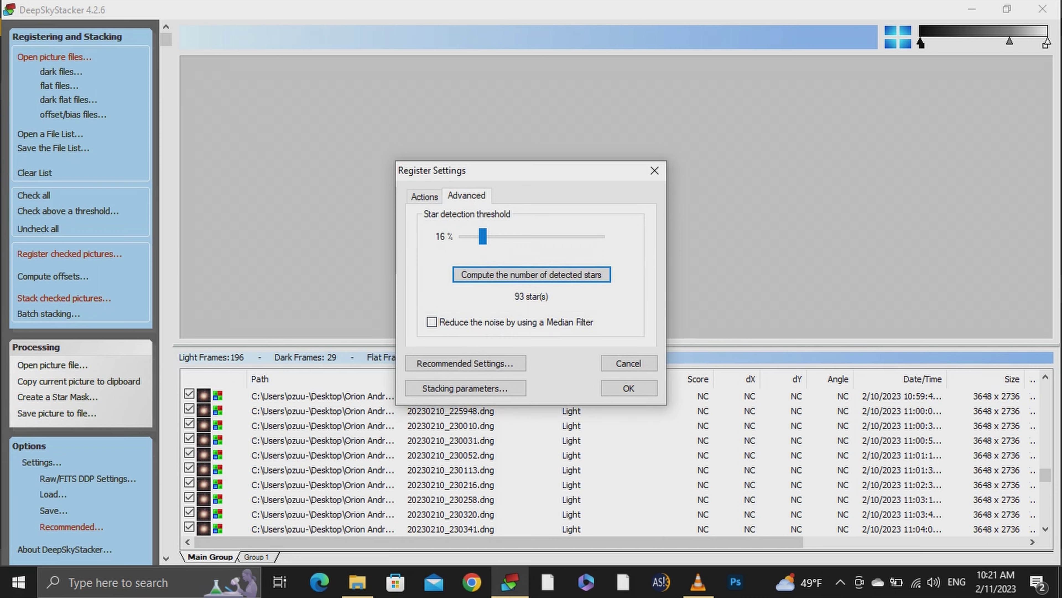
click(628, 388)
drag(719, 259, 719, 258)
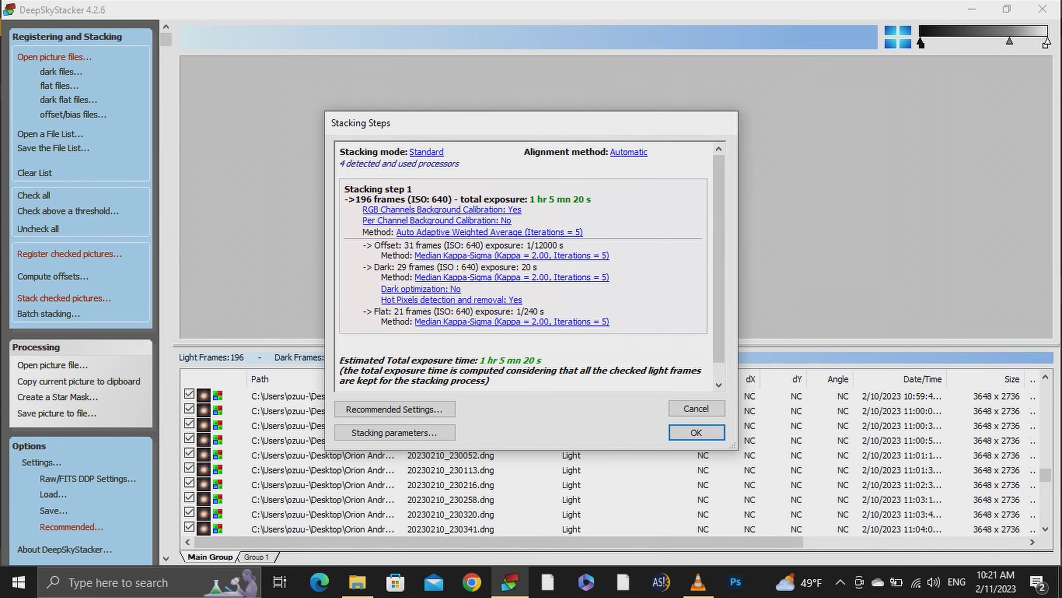
key(Return)
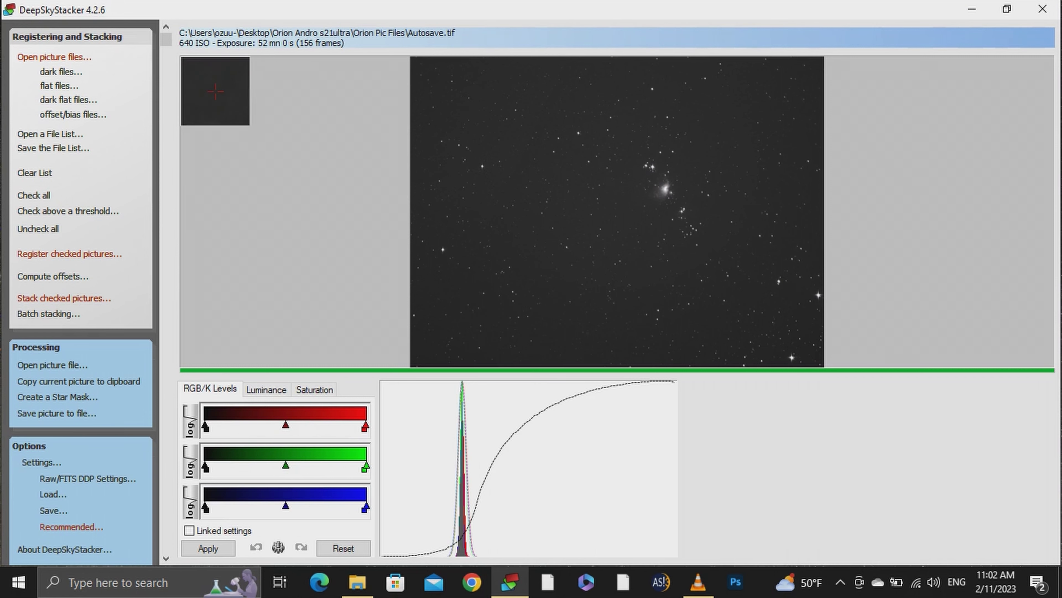
- Close DeepSkyStacker without saving the file list changes and open the stacked Autosave TIF from Orion Pic Files in Photoshop
scroll(658, 249, up, 1)
scroll(627, 115, up, 1)
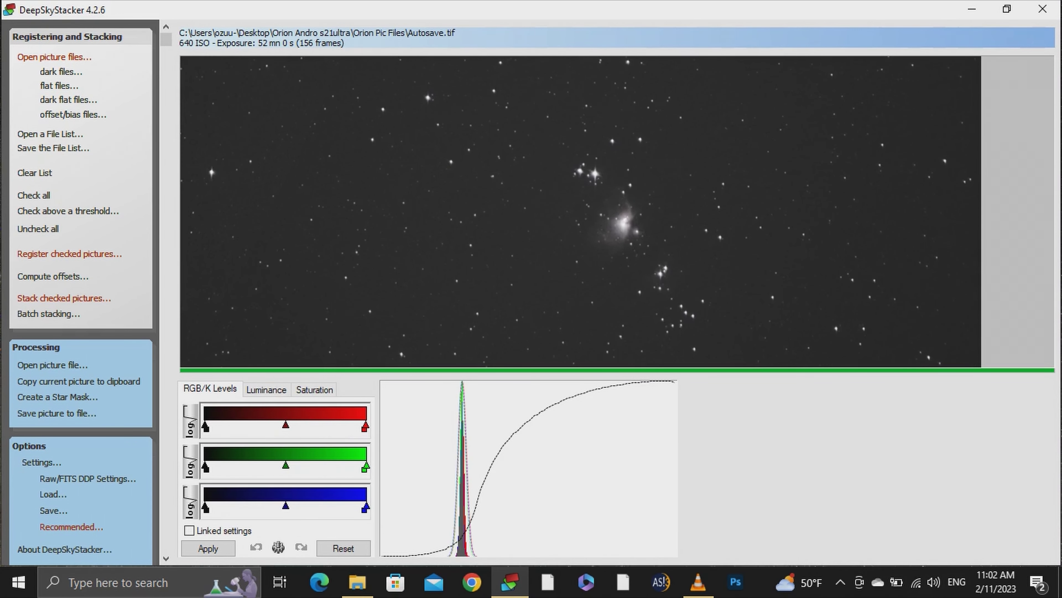
click(1043, 9)
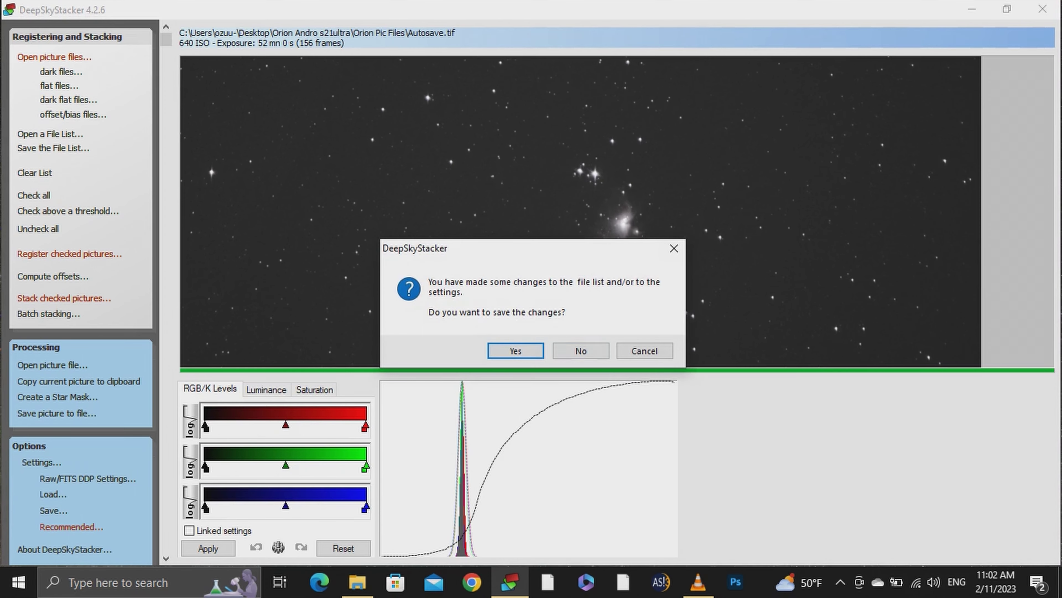
click(581, 348)
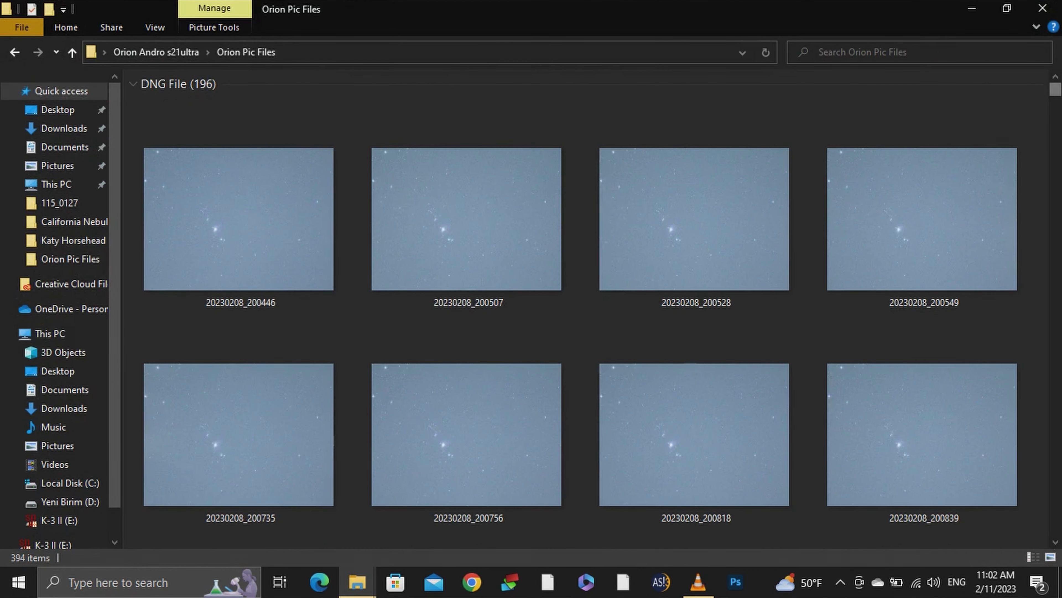
drag(1056, 94, 1055, 529)
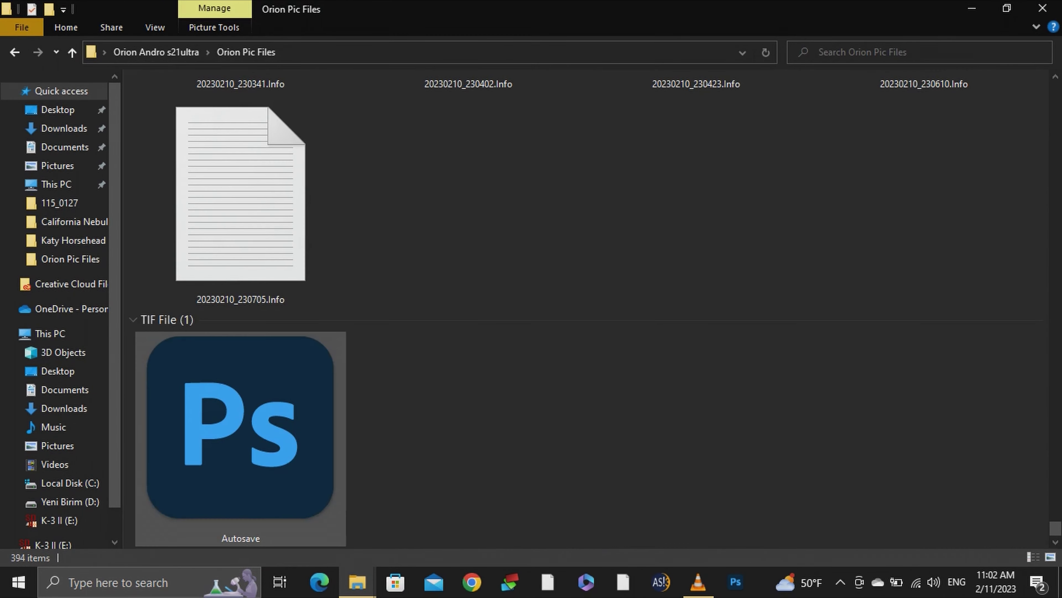
click(241, 435)
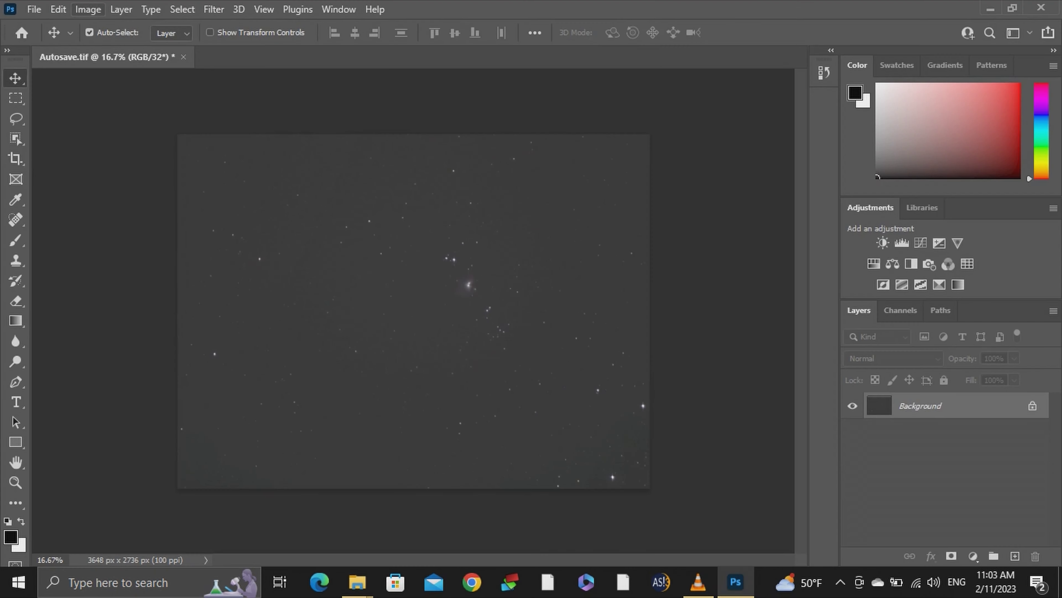
- Convert the image to 16 bits per channel using the Exposure and Gamma method of HDR toning
click(88, 9)
mouse_move(98, 27)
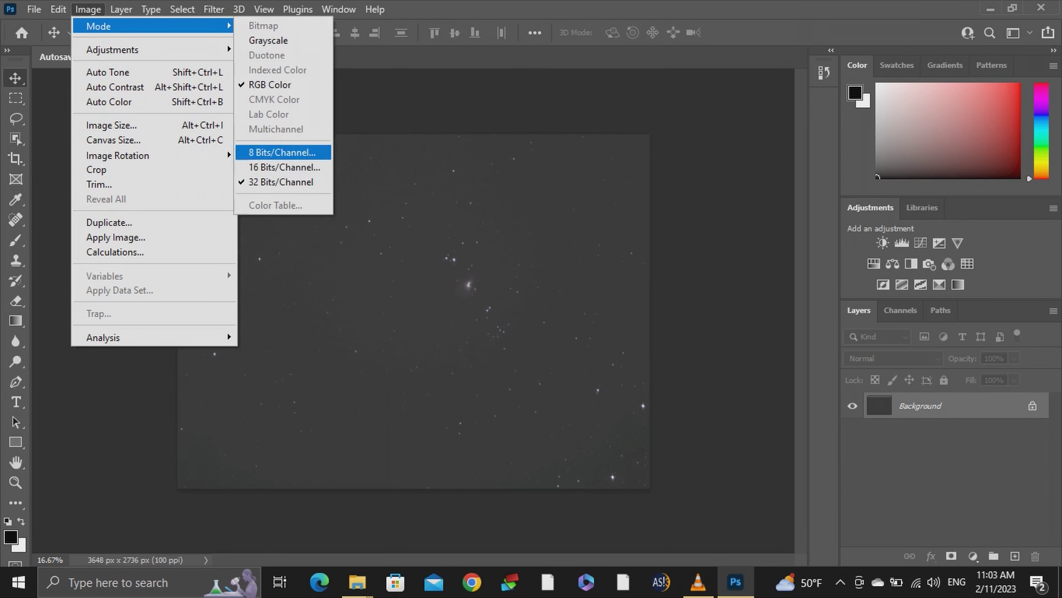
click(284, 167)
click(662, 80)
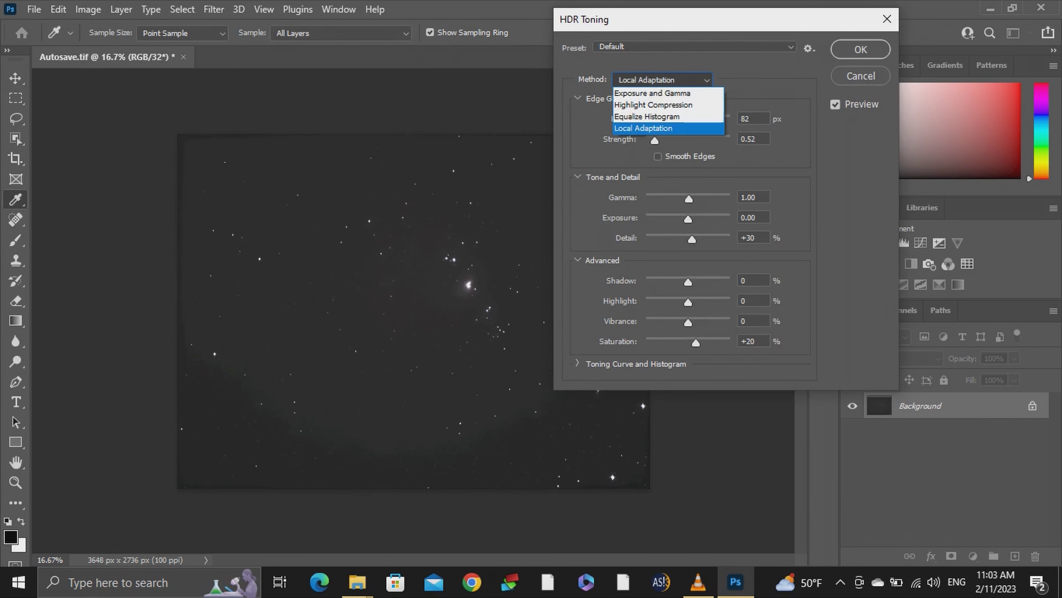
click(653, 93)
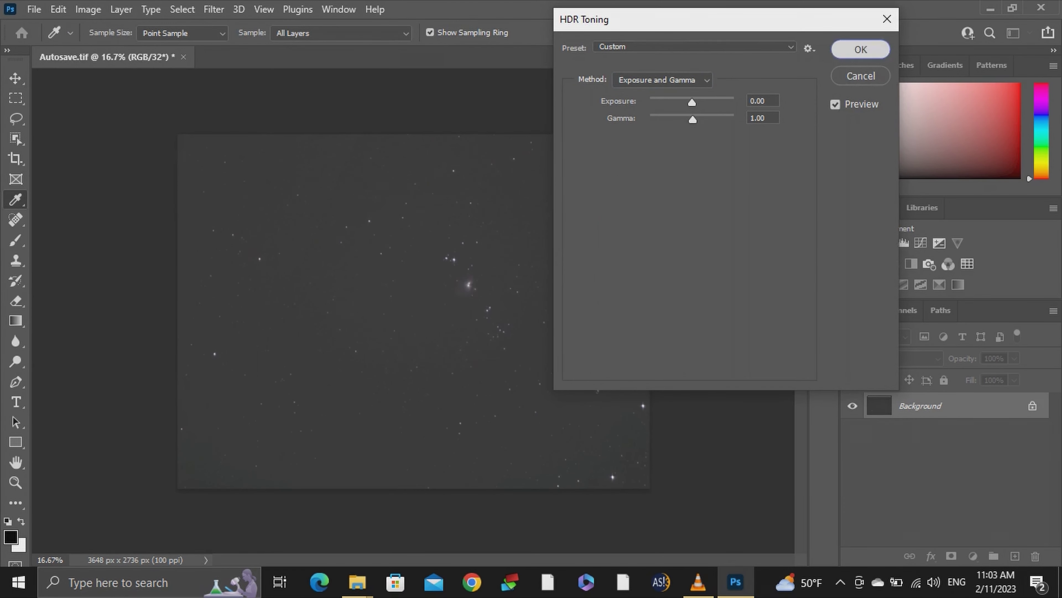
click(860, 50)
- Duplicate the Background layer as Background copy, hide the original layer and select the copy
right_click(950, 401)
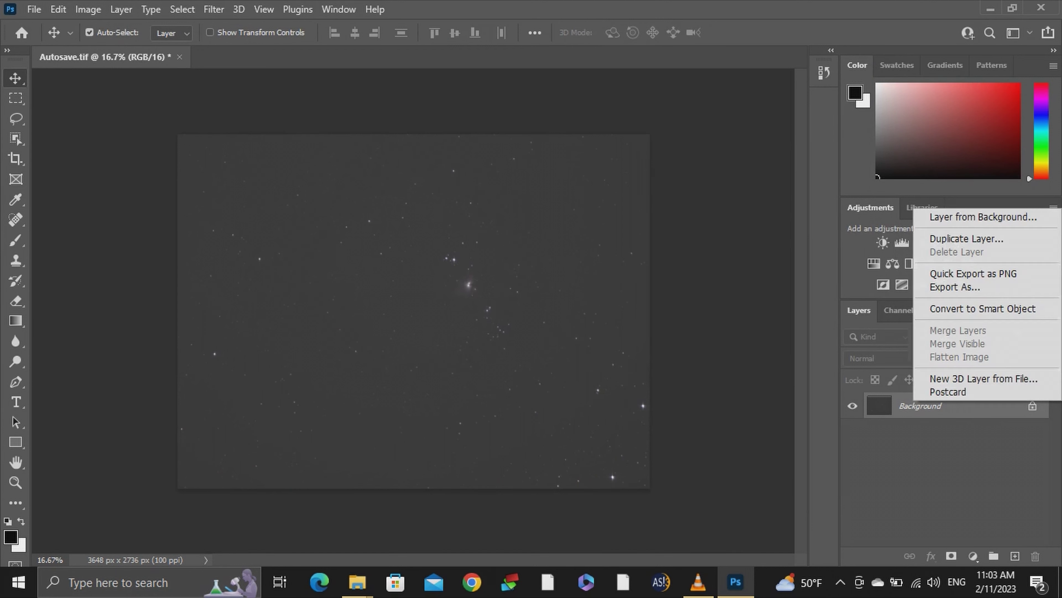
click(966, 238)
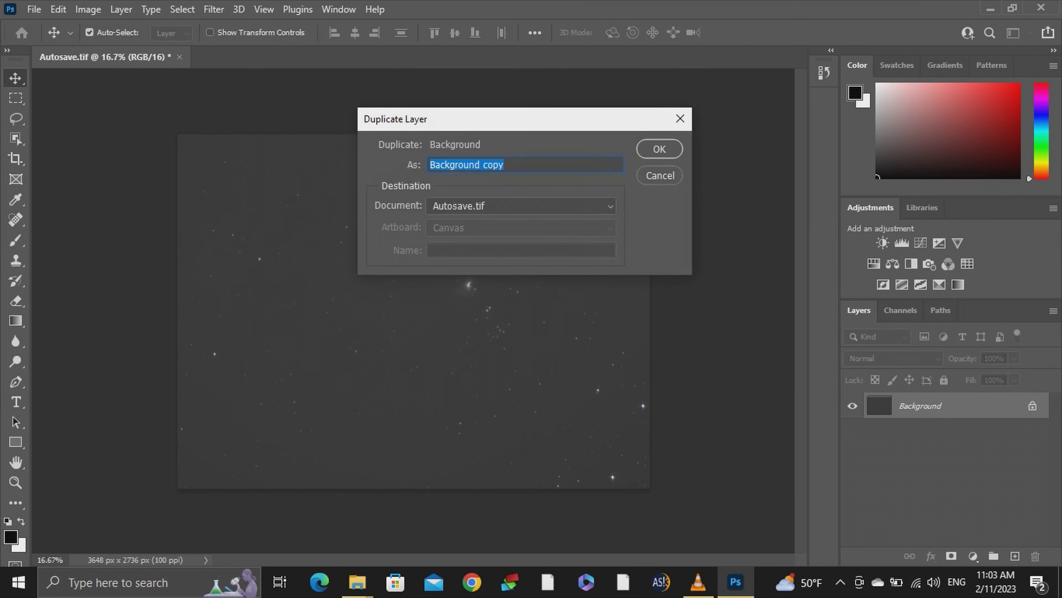
key(Return)
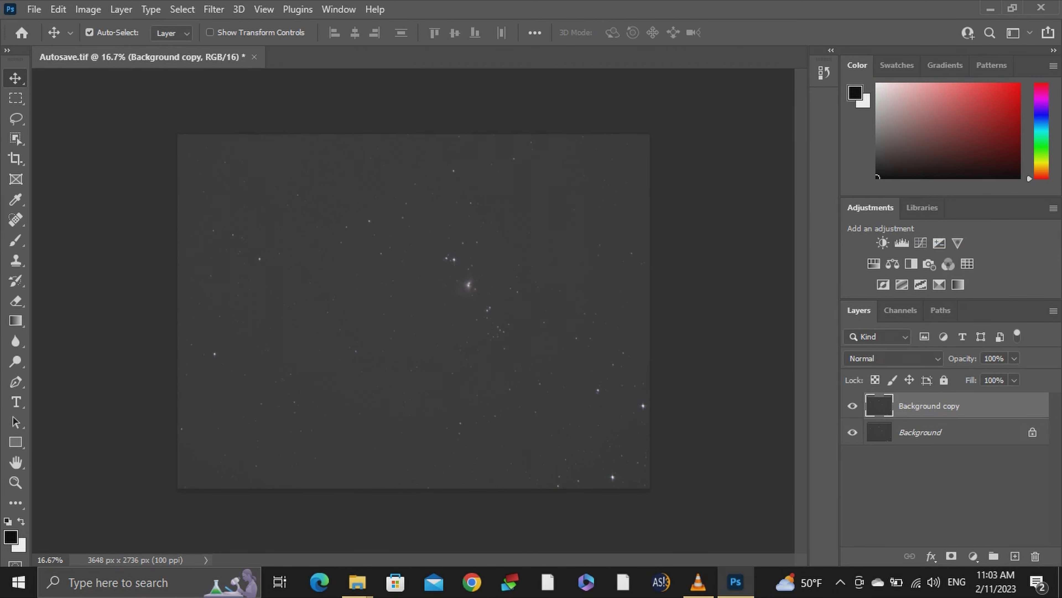
click(921, 433)
click(852, 433)
click(962, 406)
- Apply Levels to the Background copy layer with the black input at 23 and the midtones at 1.90
click(87, 10)
mouse_move(227, 47)
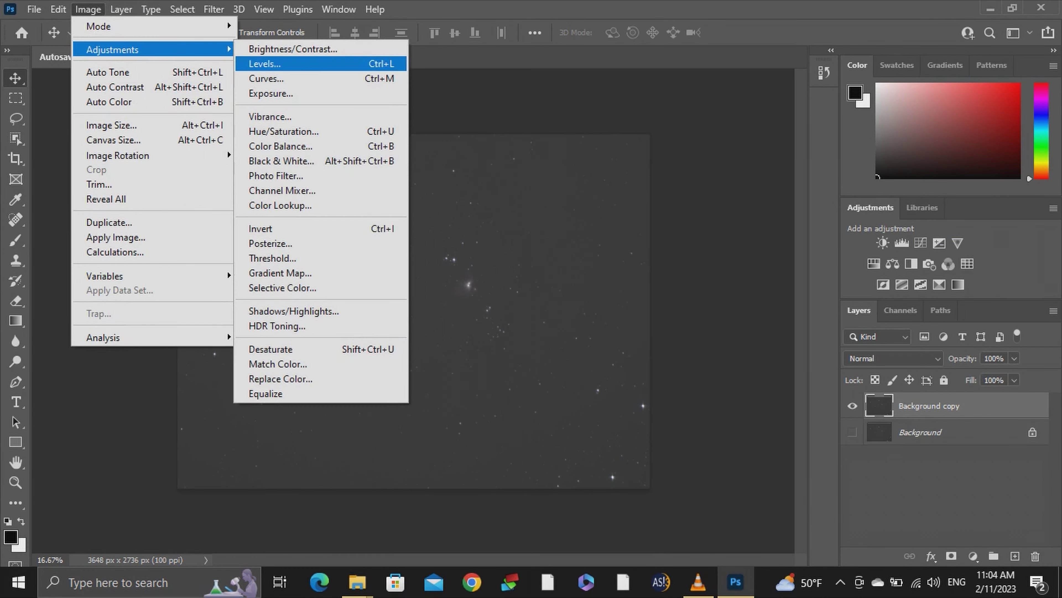
click(261, 62)
drag(750, 298, 768, 298)
drag(858, 298, 817, 298)
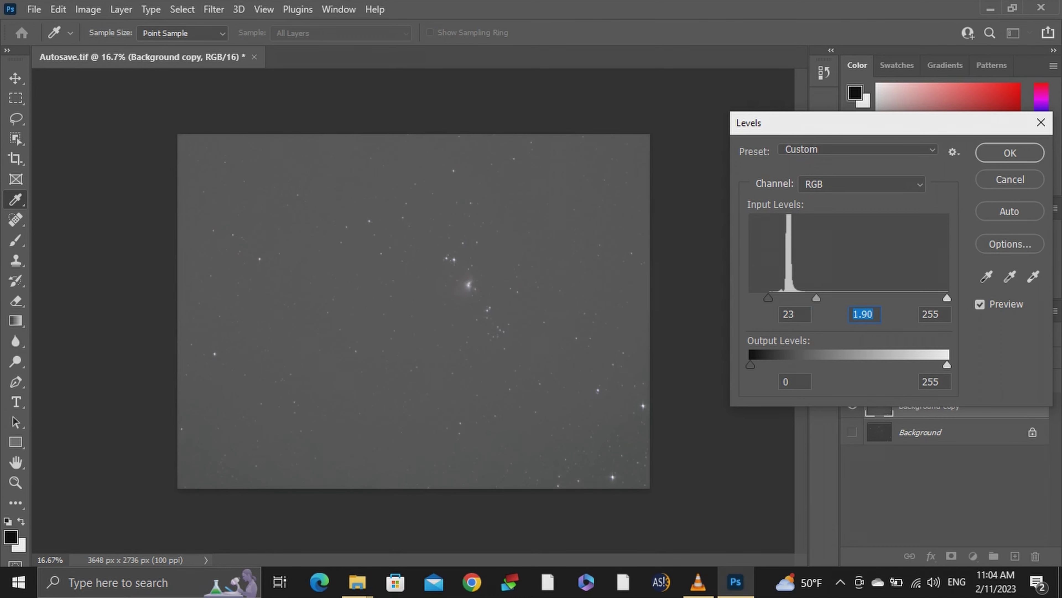
click(1010, 152)
- Apply another Levels adjustment to the Background copy layer, raising the black input toward the base of the histogram
click(88, 9)
mouse_move(112, 50)
key(Down)
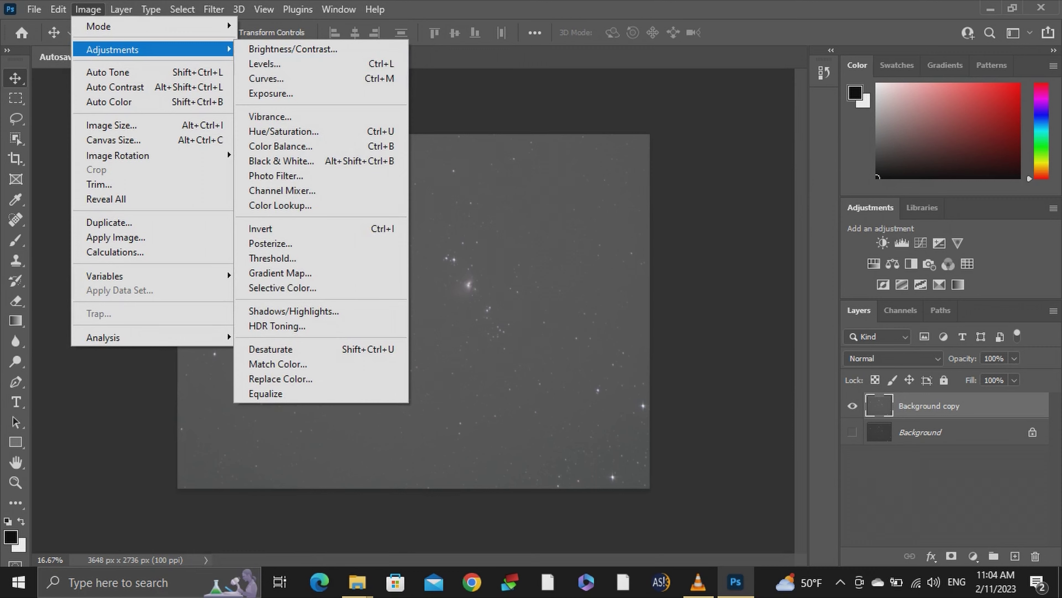
key(Return)
text(32)
drag(775, 297, 789, 298)
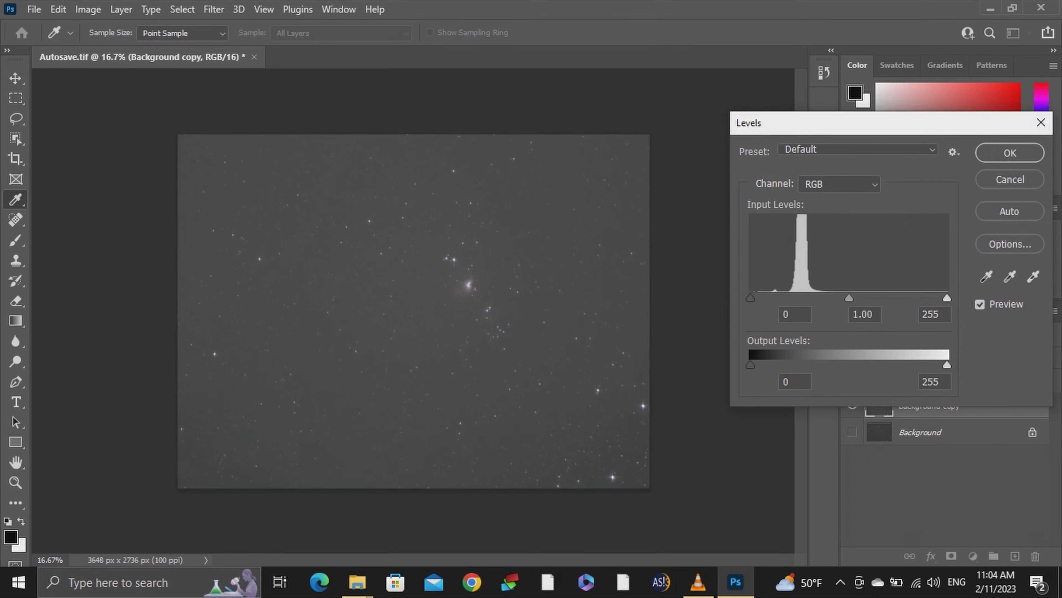
- Apply two further Levels passes: black input 37 with midtones 1.61, and black input 39 with brightened midtones
drag(750, 298, 779, 298)
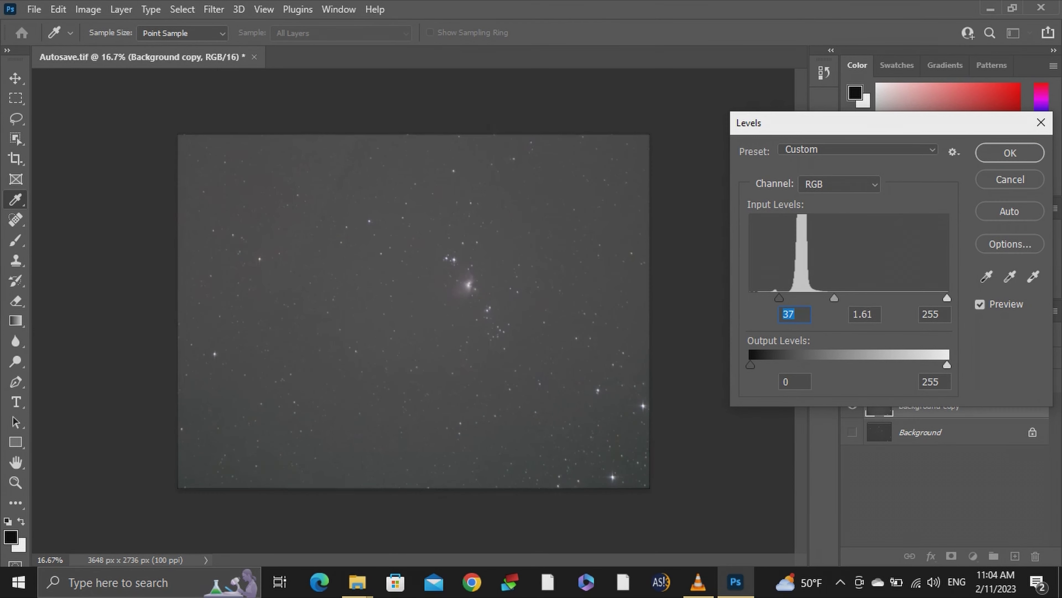
key(Tab)
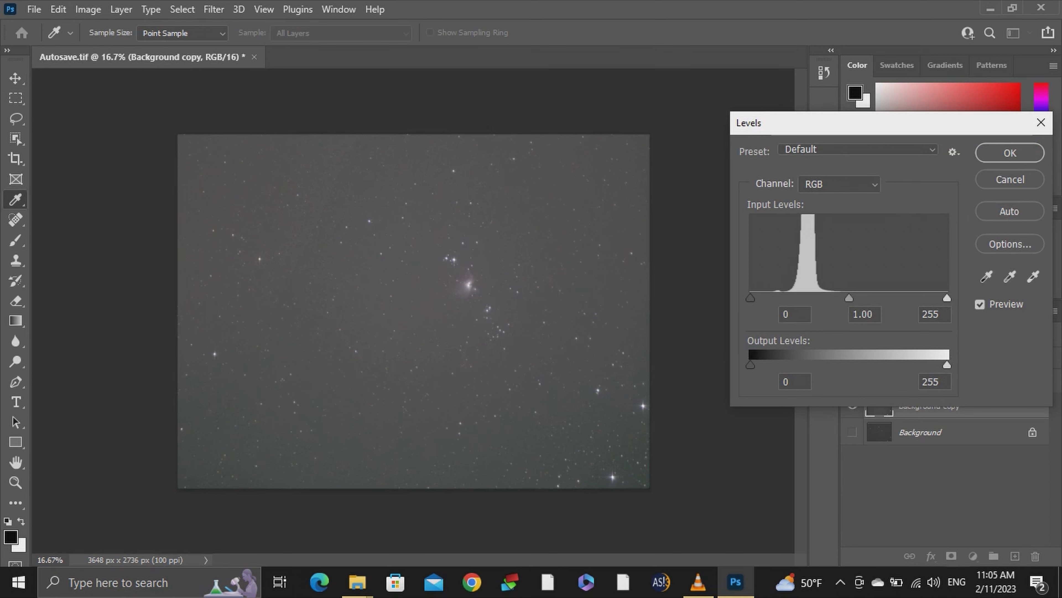
drag(750, 298, 781, 298)
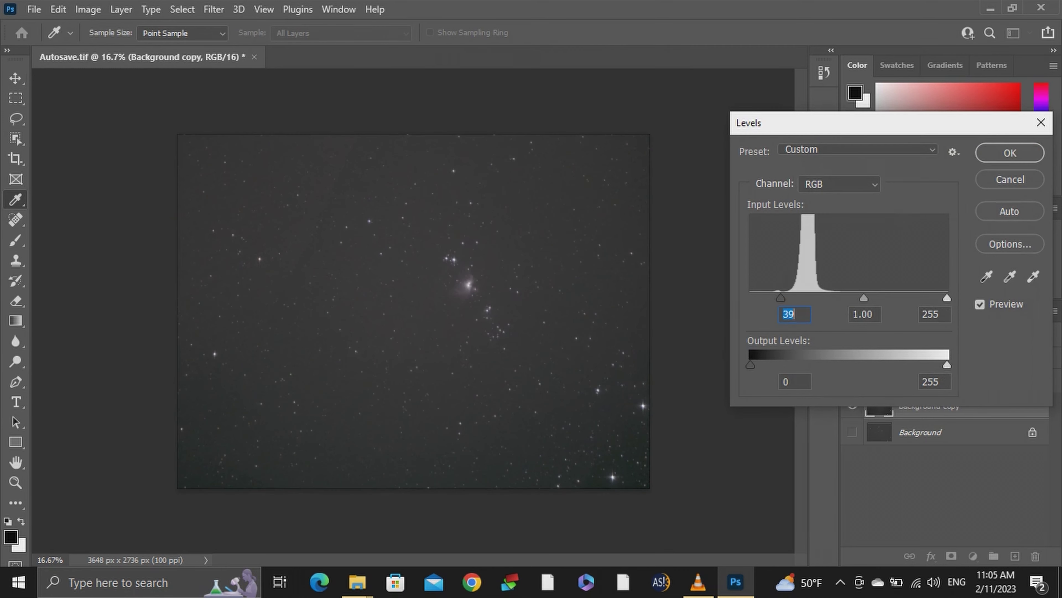
drag(864, 298, 850, 298)
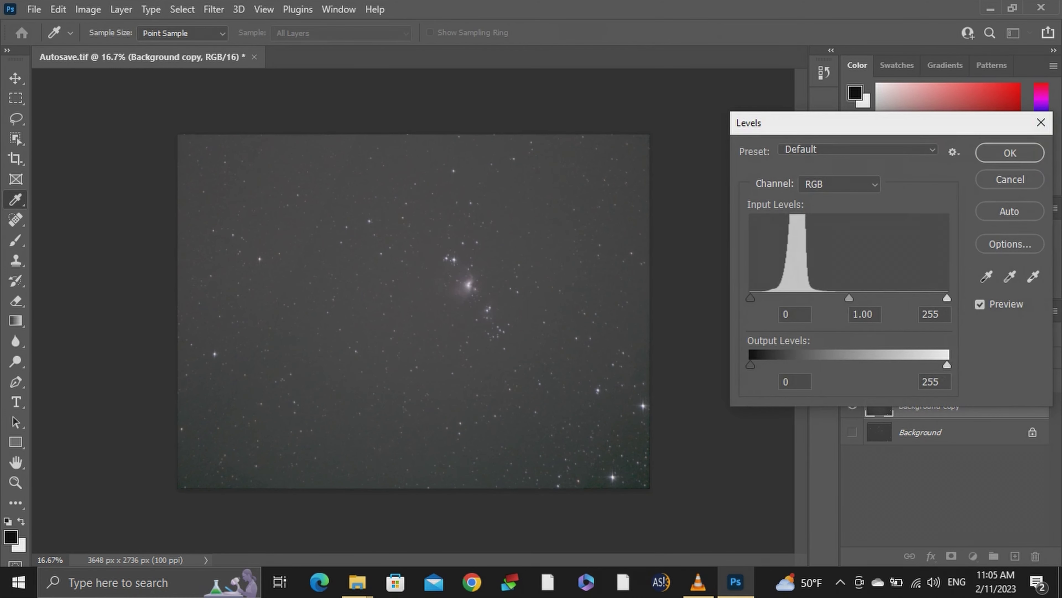
- Repeat small Levels passes on the Background copy layer, slightly raising the black input and brightening the midtones
key(shift+Up)
key(Up)
key(Up)
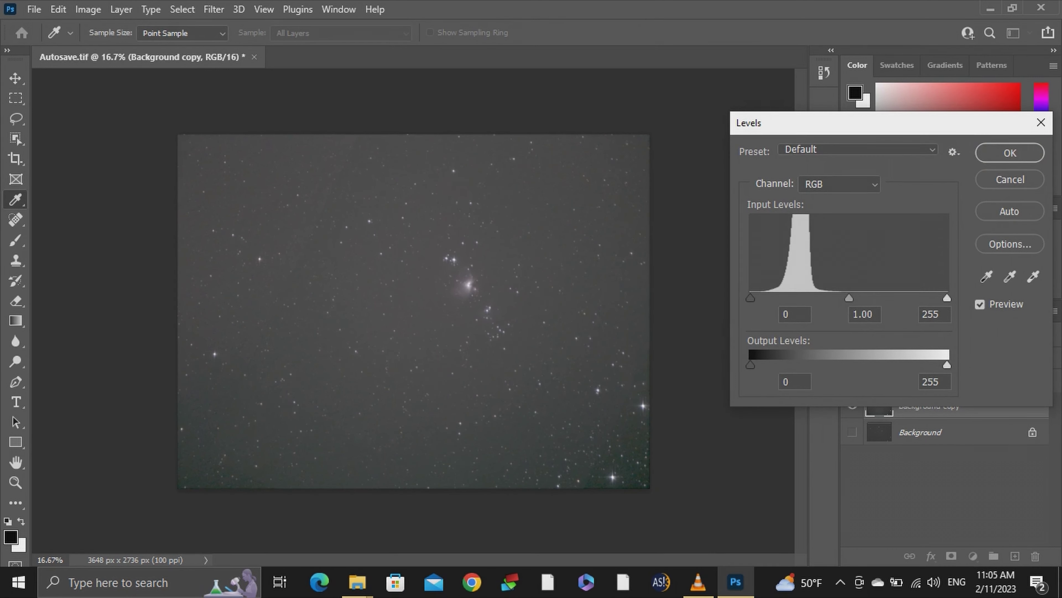
drag(751, 297, 758, 297)
drag(853, 298, 844, 298)
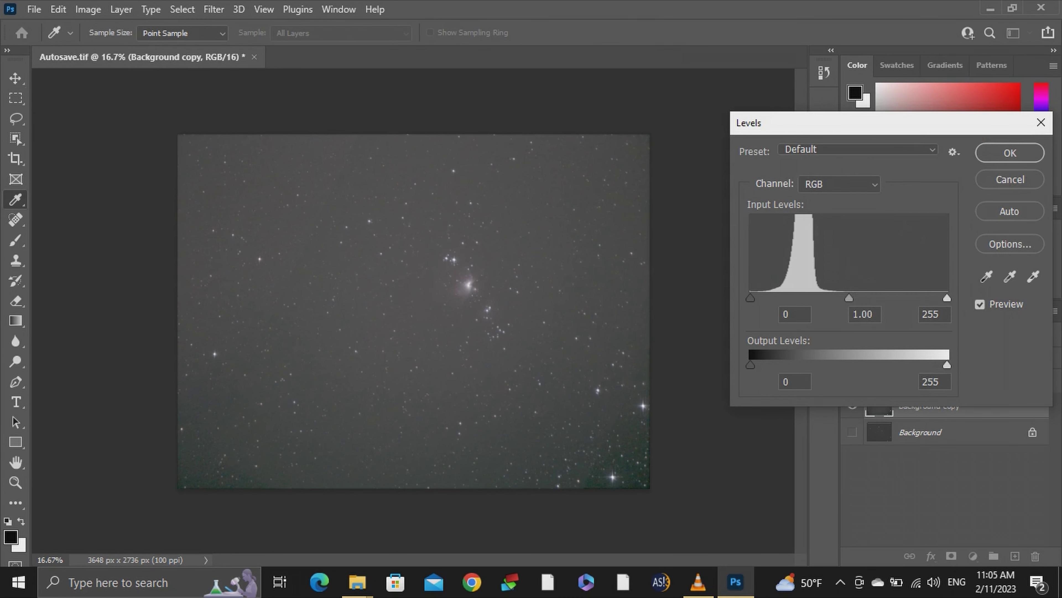
key(Up)
key(Up)
key(Up)
key(Up)
key(Up)
key(Up)
key(Tab)
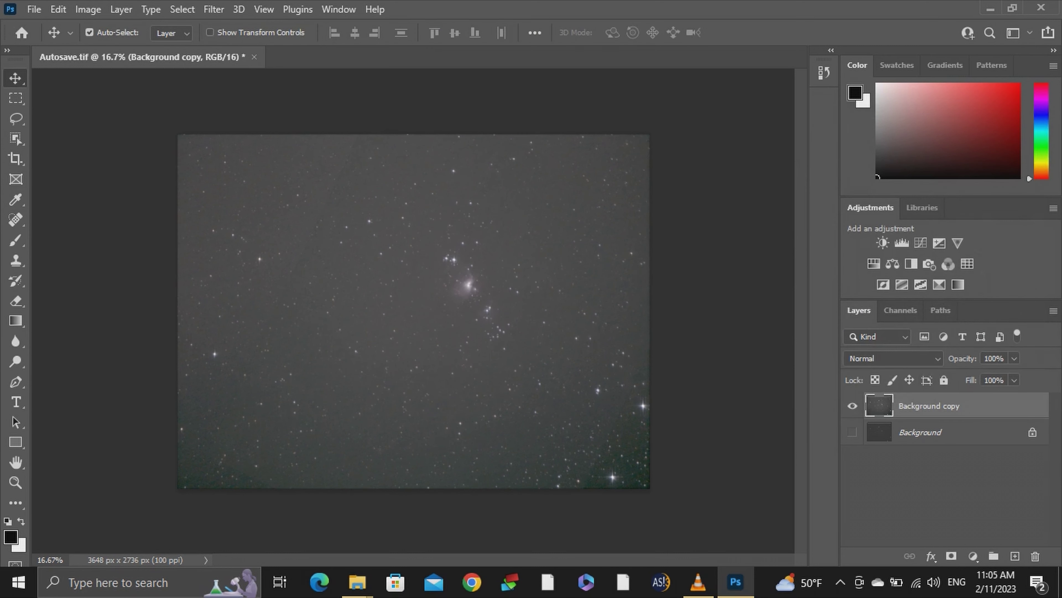
- In a new Levels adjustment, slightly brighten the RGB midtones, and raise the Green channel's black input and brighten its midtones
key(ctrl)
key(ctrl+l)
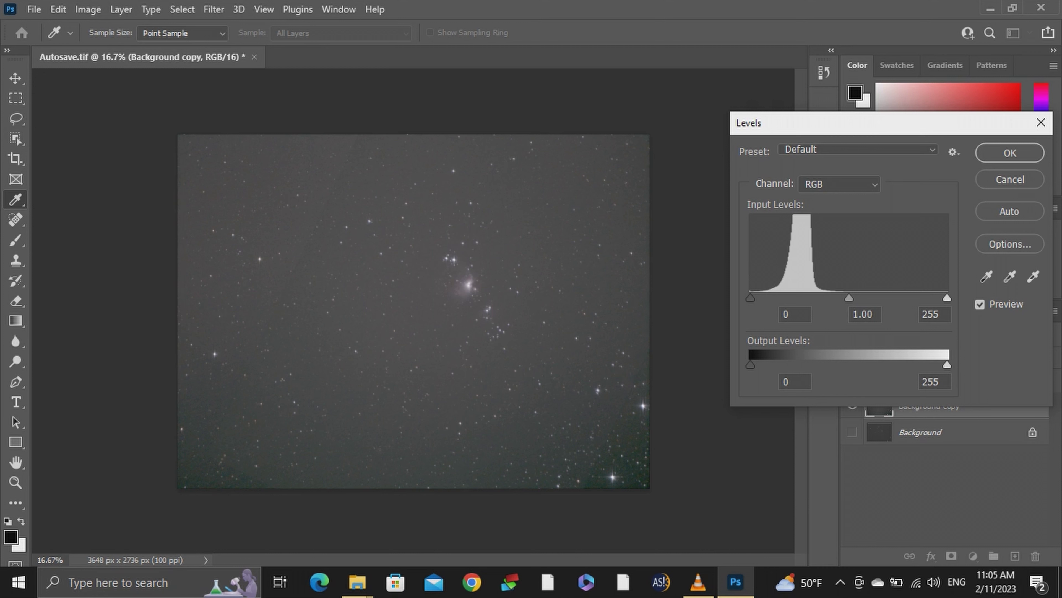
drag(849, 298, 846, 298)
click(839, 184)
click(838, 212)
click(839, 184)
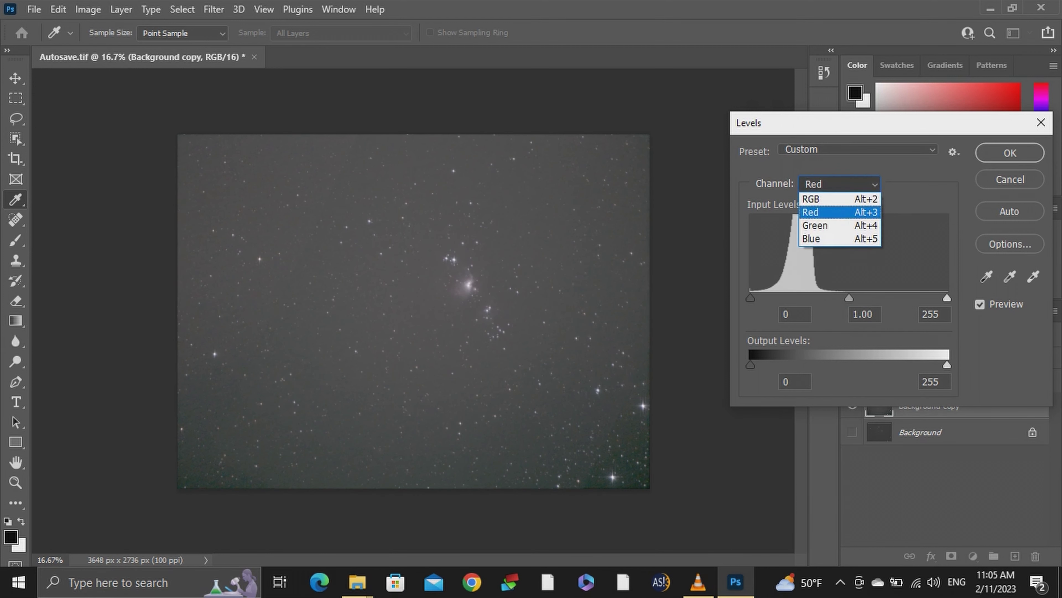
click(820, 222)
drag(750, 297, 766, 297)
drag(857, 297, 843, 297)
- Raise the Blue channel's black input slightly, brighten its midtones, and apply the Levels adjustment
click(839, 184)
click(820, 238)
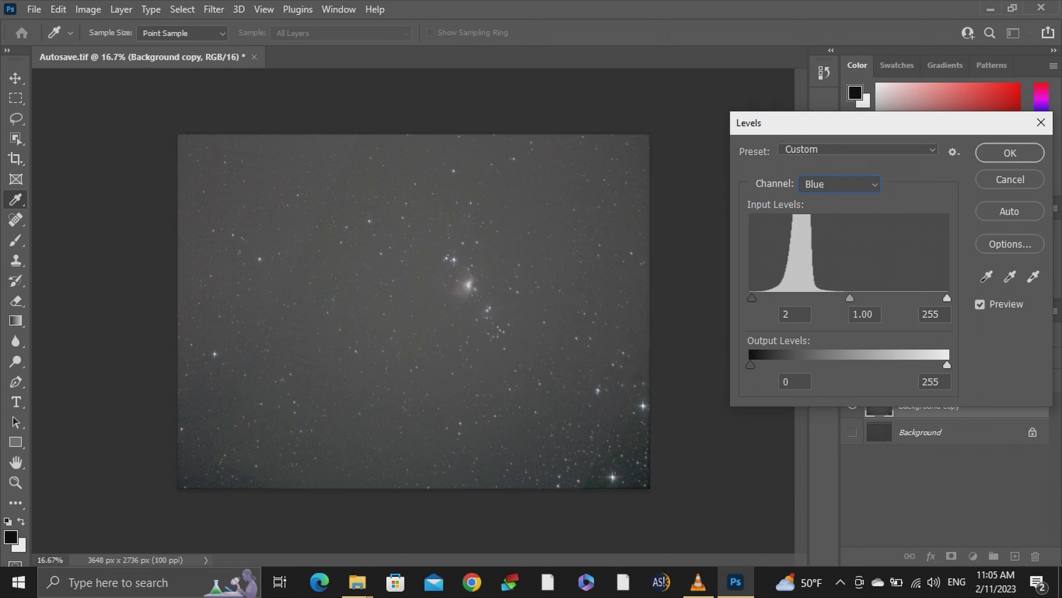
drag(752, 297, 756, 298)
drag(851, 297, 848, 298)
click(839, 184)
click(820, 198)
key(Return)
key(v)
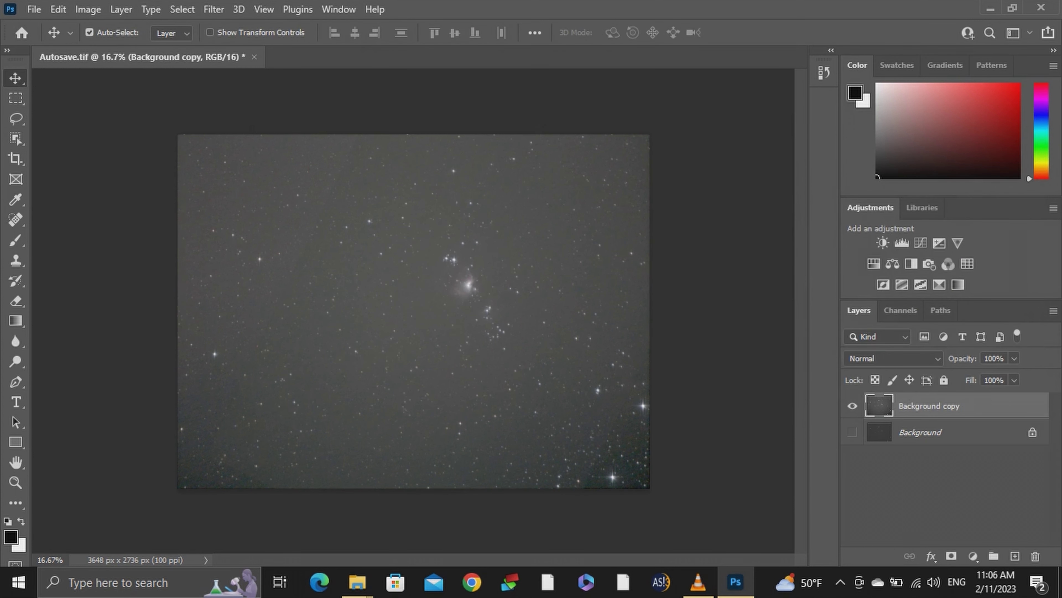
- Crop the image to about 2052 x 1440 px with the Orion Nebula centred in the frame
click(16, 159)
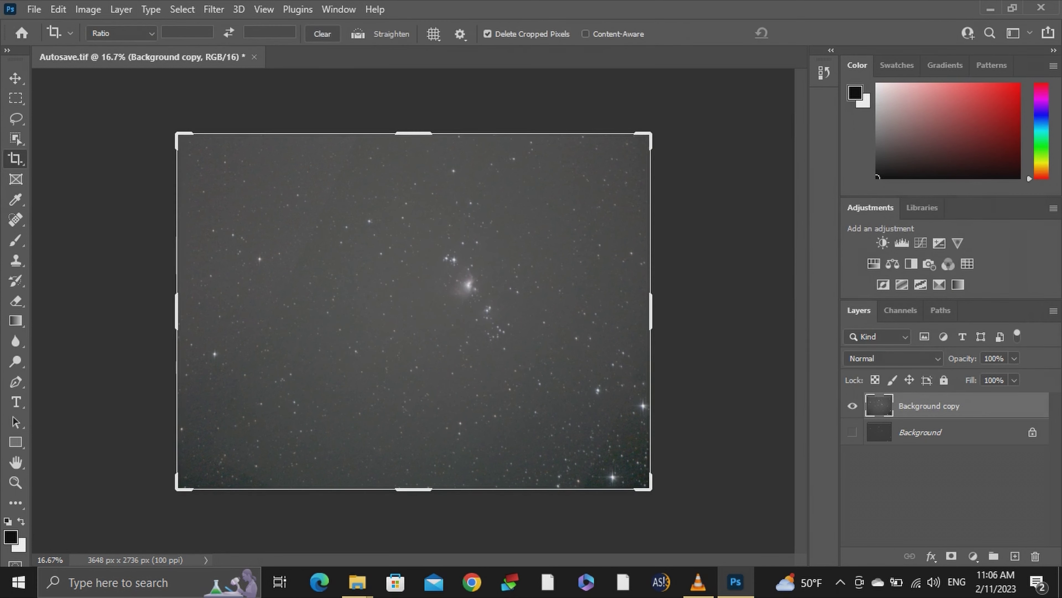
drag(649, 488, 509, 410)
drag(377, 305, 357, 315)
drag(256, 199, 280, 218)
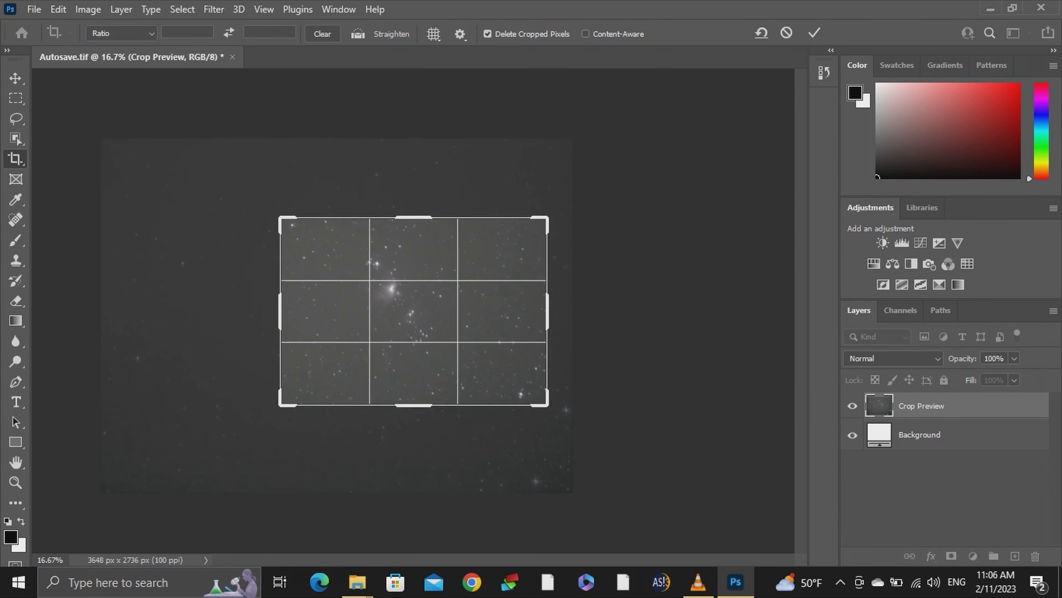
drag(404, 328, 429, 350)
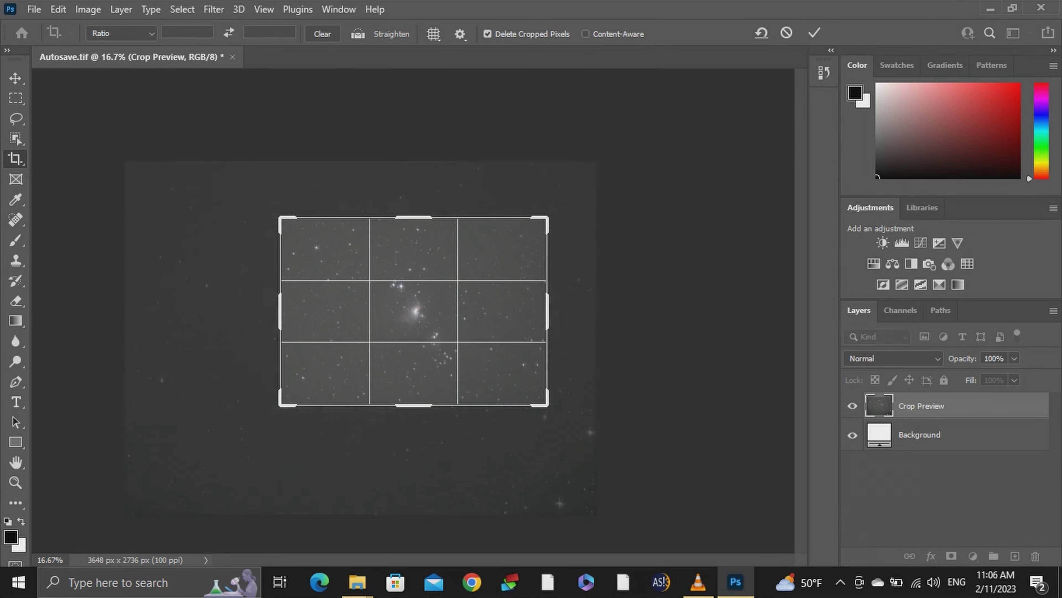
key(Return)
key(ctrl+plus)
key(ctrl+plus)
key(ctrl+plus)
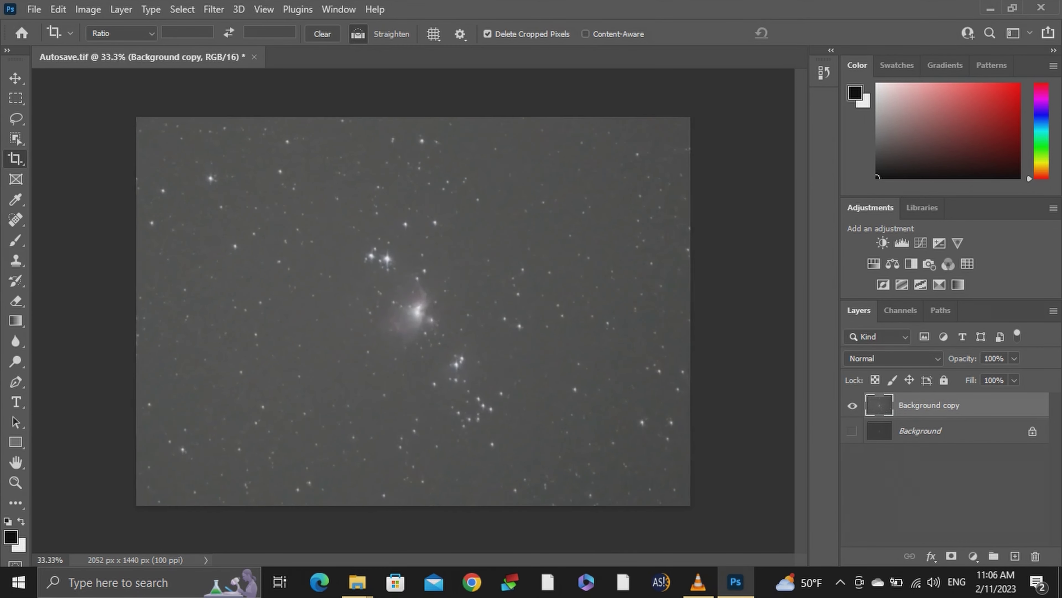
click(15, 79)
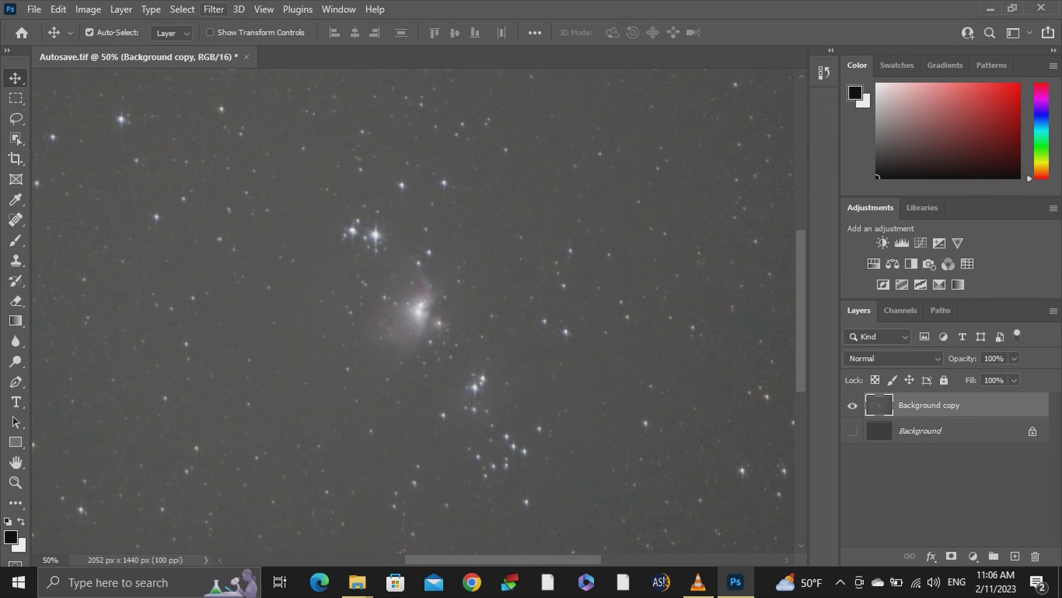
click(214, 9)
mouse_move(151, 10)
key(Escape)
key(i)
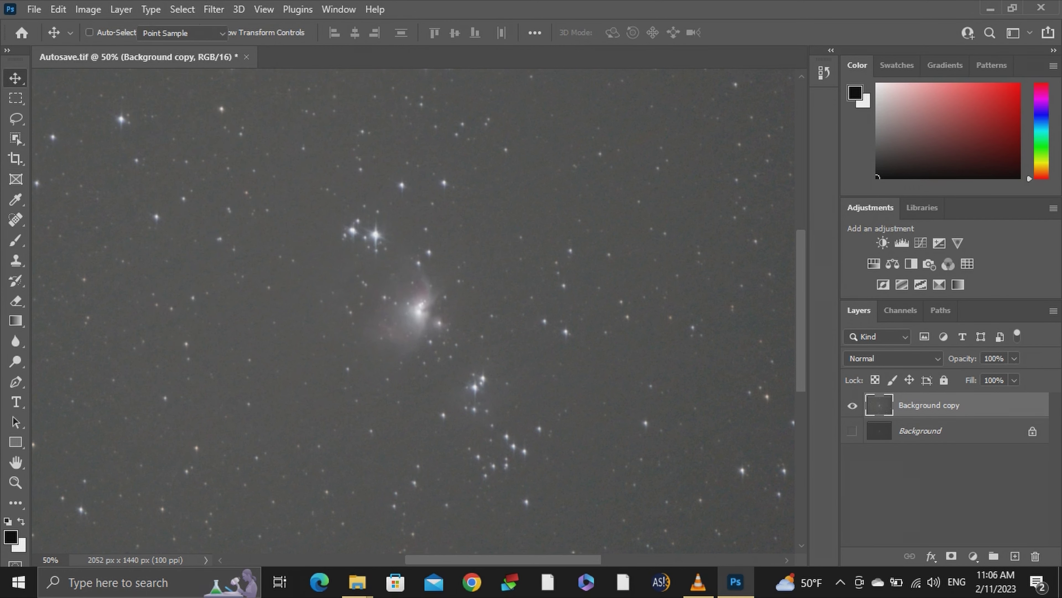
- Apply Levels to the cropped Background copy layer with the black input at 45
key(ctrl+l)
drag(751, 298, 785, 297)
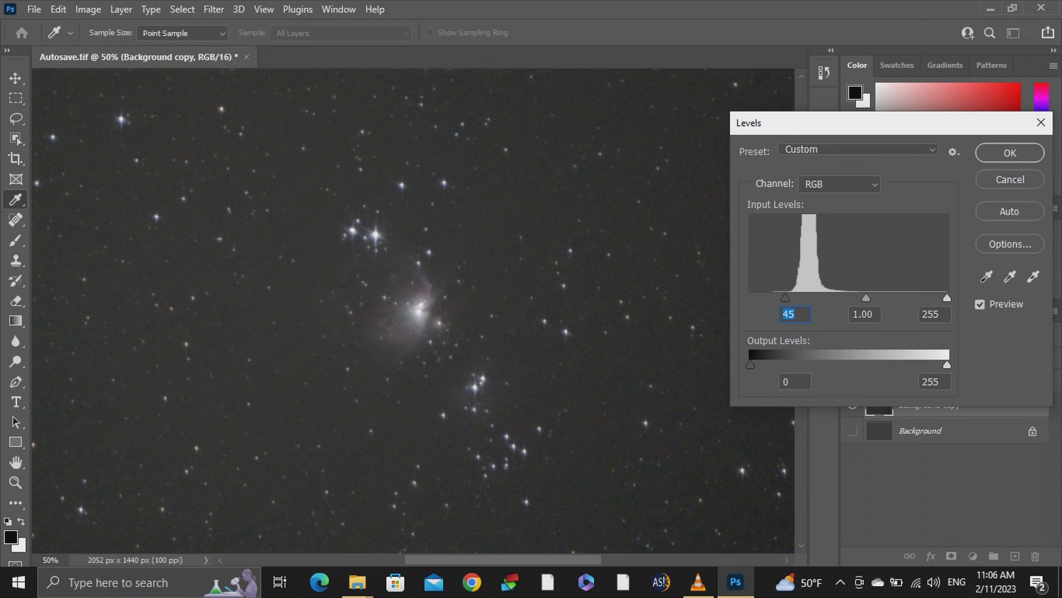
key(Return)
- In a new Levels adjustment, set the RGB black input to 6 and midtones to 1.19, and brighten the Red channel's midtones
key(ctrl+l)
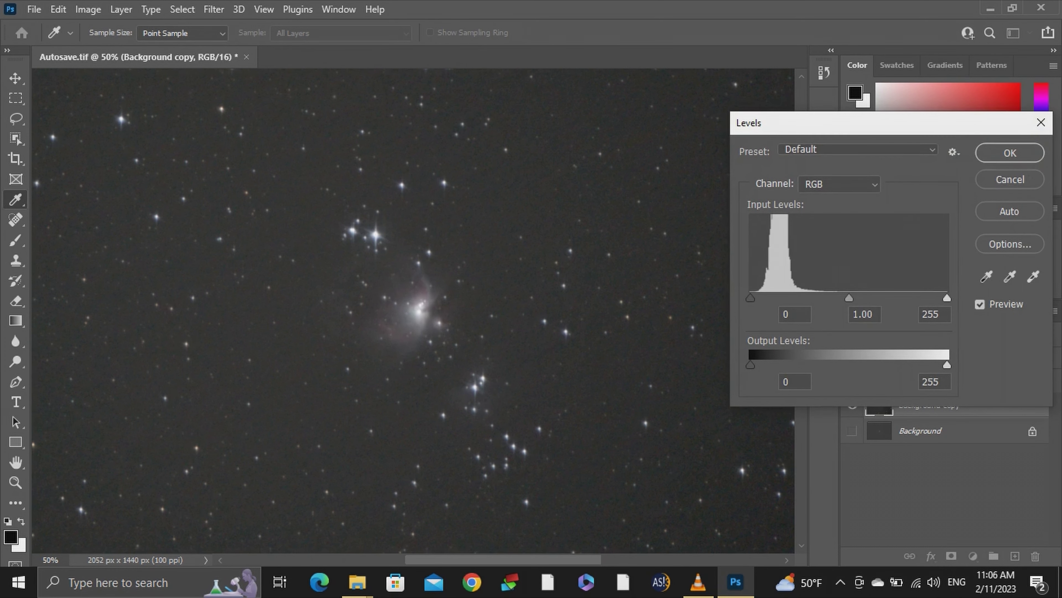
drag(849, 298, 836, 297)
drag(750, 297, 755, 297)
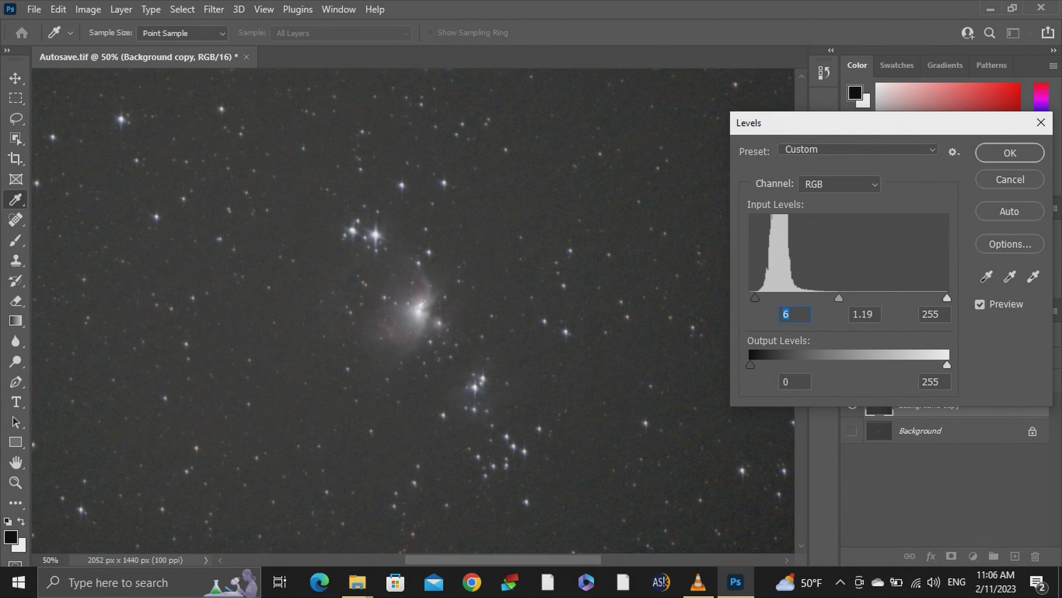
click(839, 184)
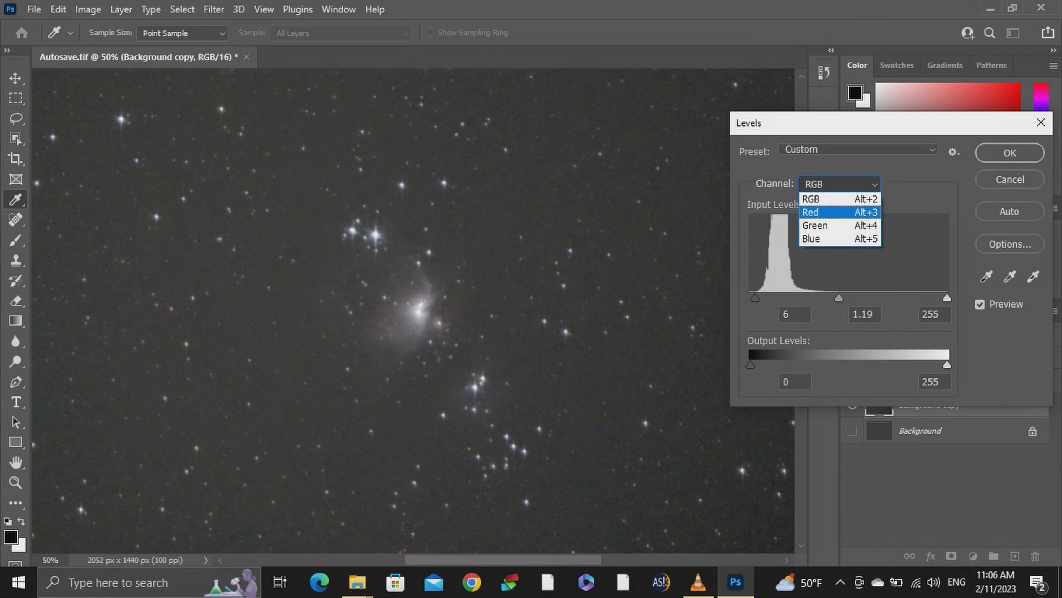
click(837, 213)
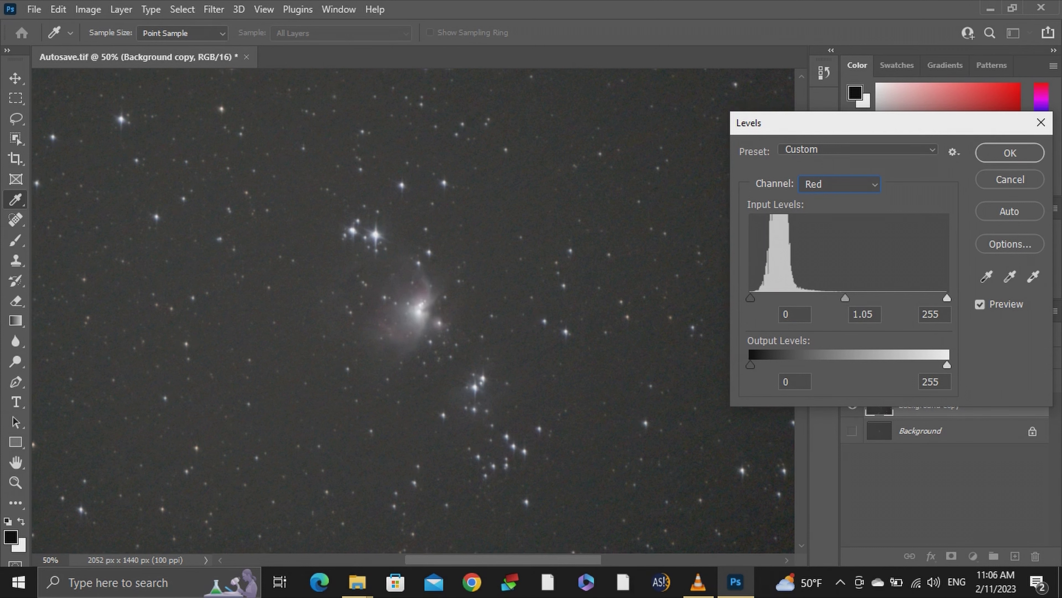
drag(849, 298, 836, 297)
- Set the Green channel's black input to 9 and midtones to 1.19, the Blue channel's to 3 and 1.1, and apply the Levels
click(840, 184)
click(820, 225)
drag(750, 297, 758, 298)
click(840, 184)
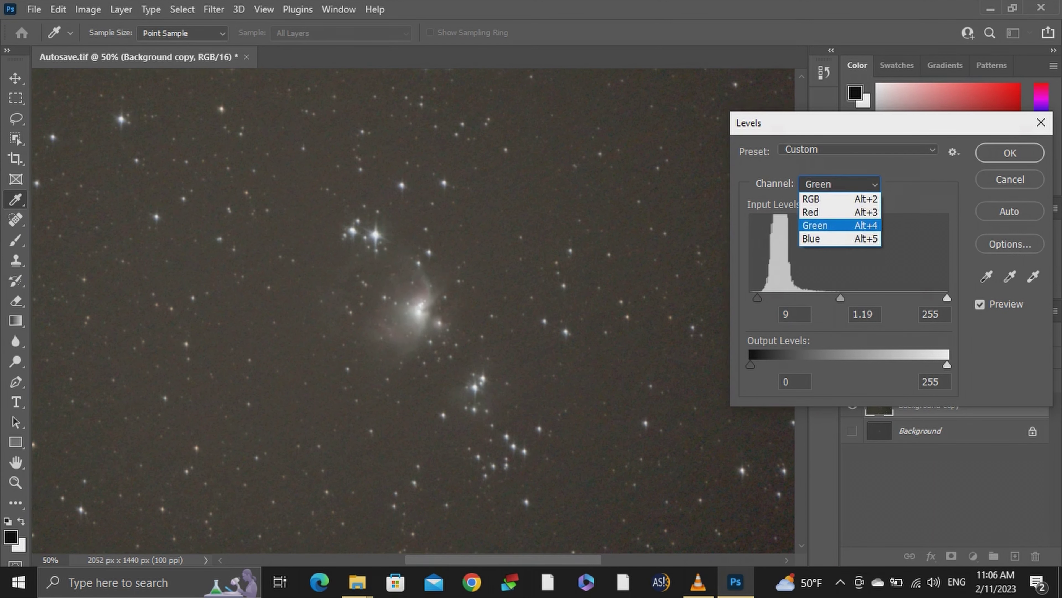
click(819, 238)
drag(848, 298, 841, 298)
drag(750, 297, 753, 297)
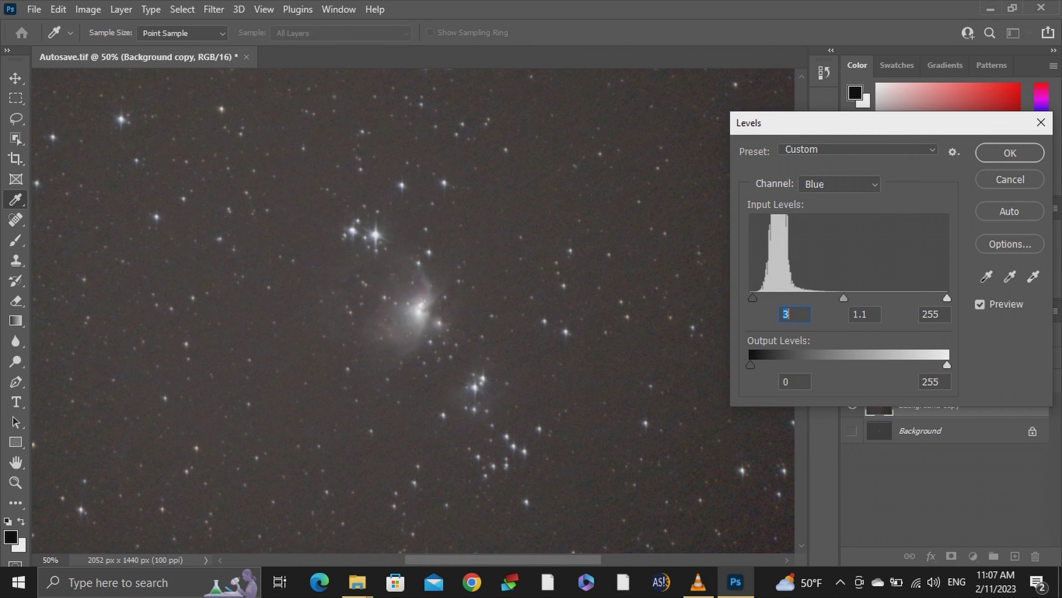
key(Return)
- Apply a further RGB Levels adjustment with the midtones at 0.92 and the black input at 7
key(ctrl+l)
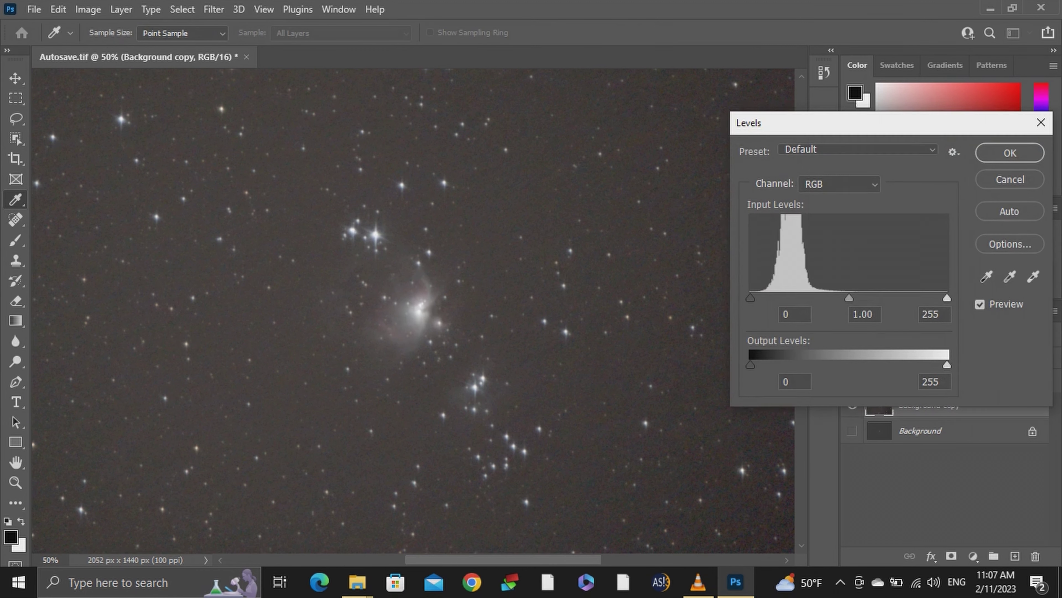
drag(848, 298, 855, 297)
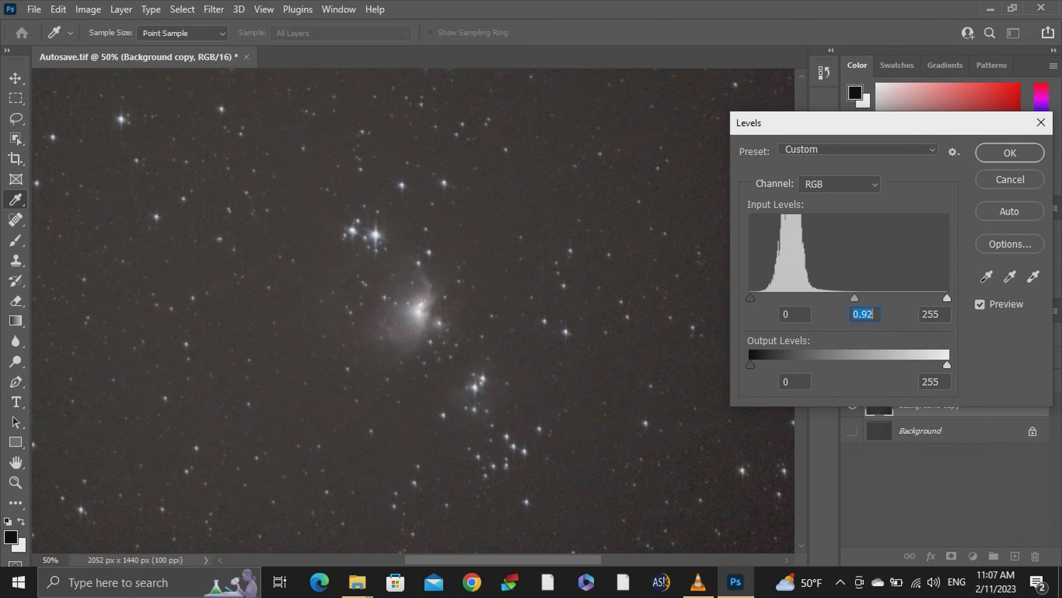
drag(750, 297, 756, 297)
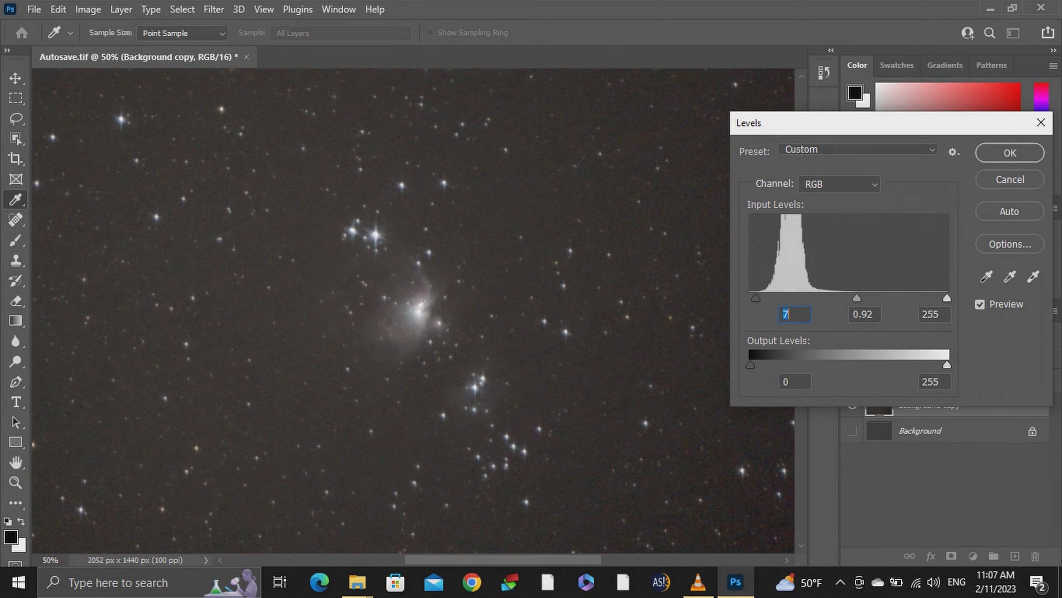
key(Return)
key(v)
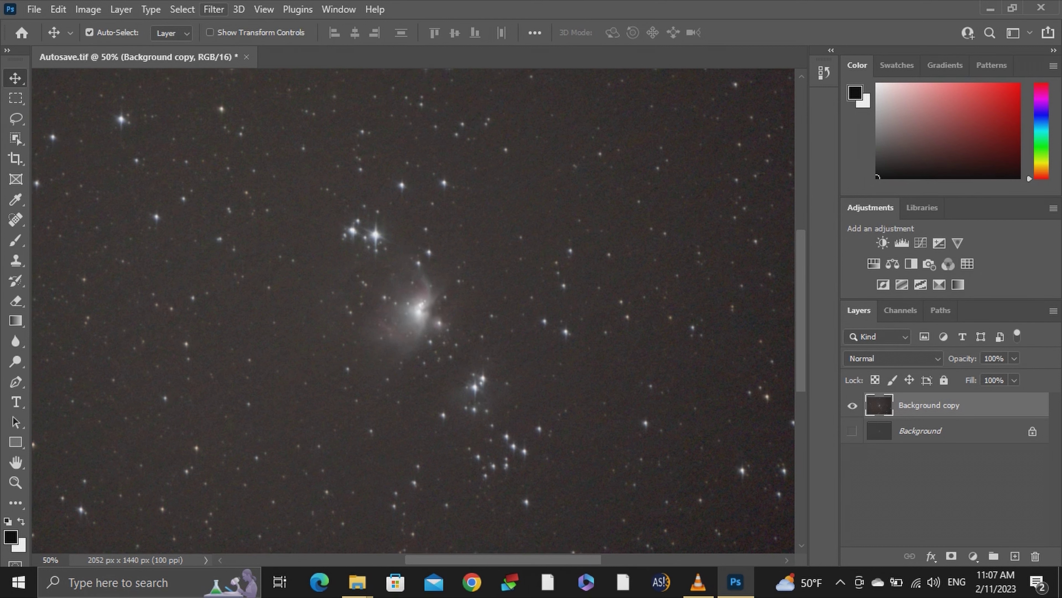
- Open the Camera Raw Filter on the Background copy layer and set Saturation to +100, Dehaze to +46 and Clarity to +9
click(214, 9)
click(255, 125)
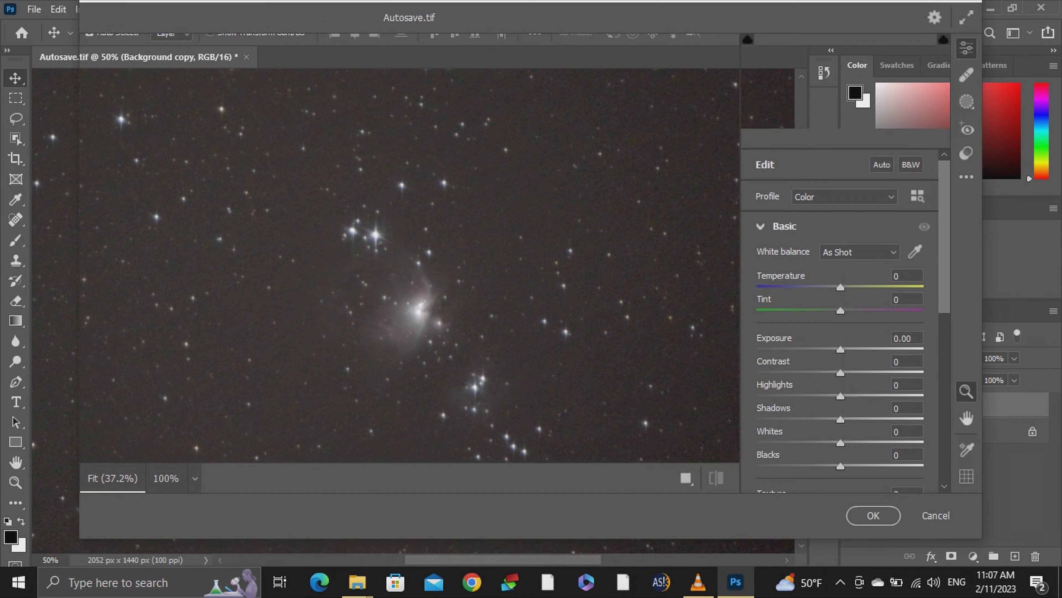
scroll(840, 318, down, 8)
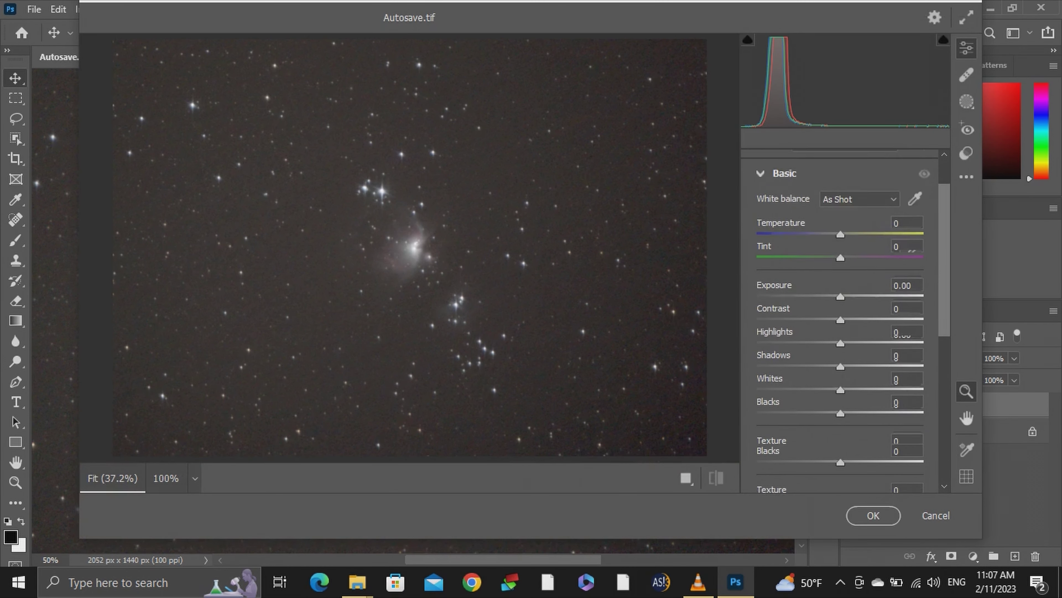
click(418, 280)
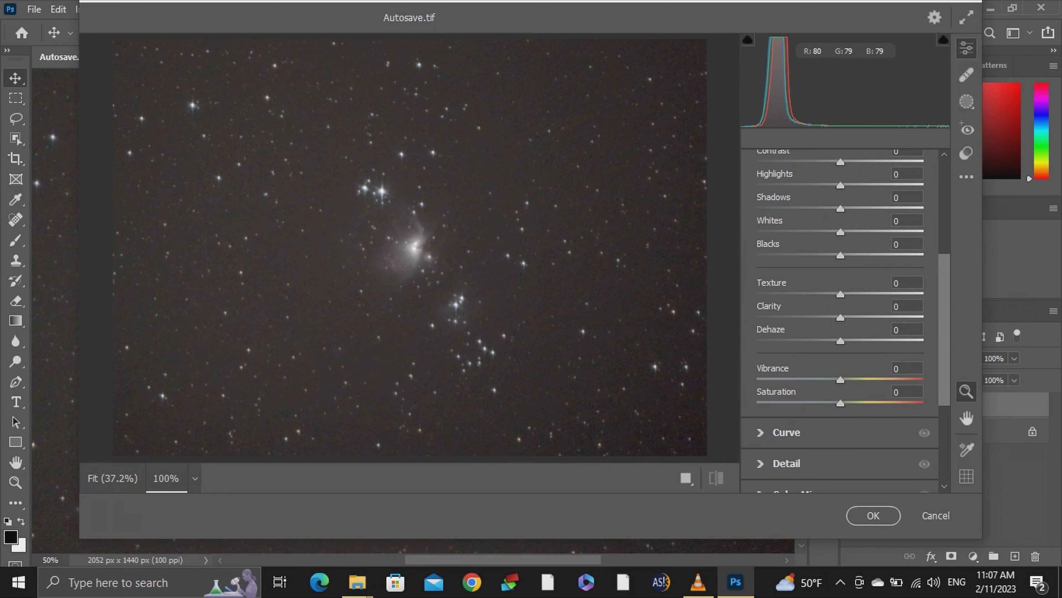
drag(841, 403, 925, 403)
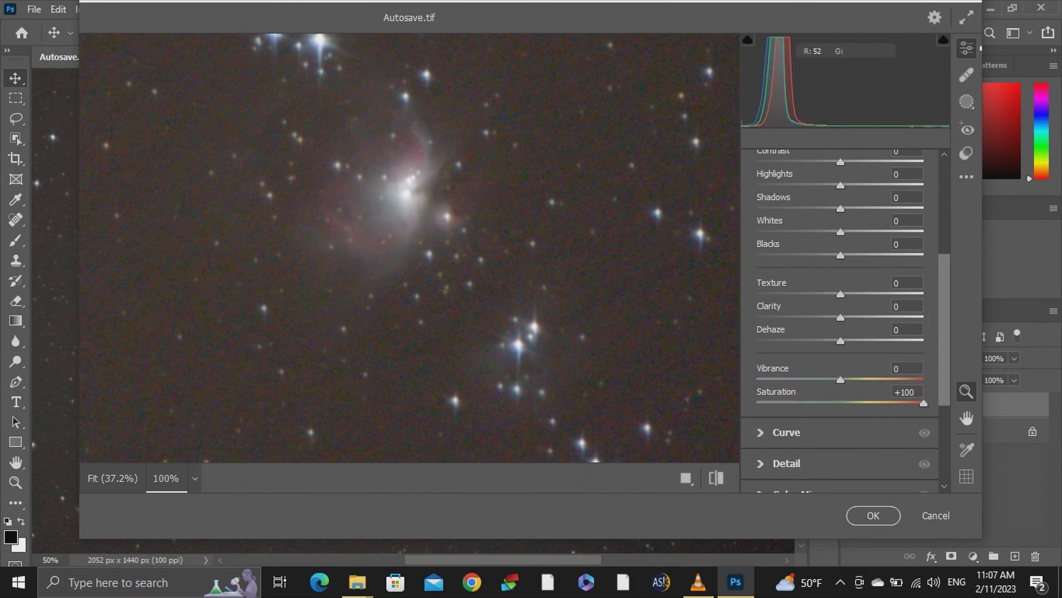
drag(841, 340, 848, 317)
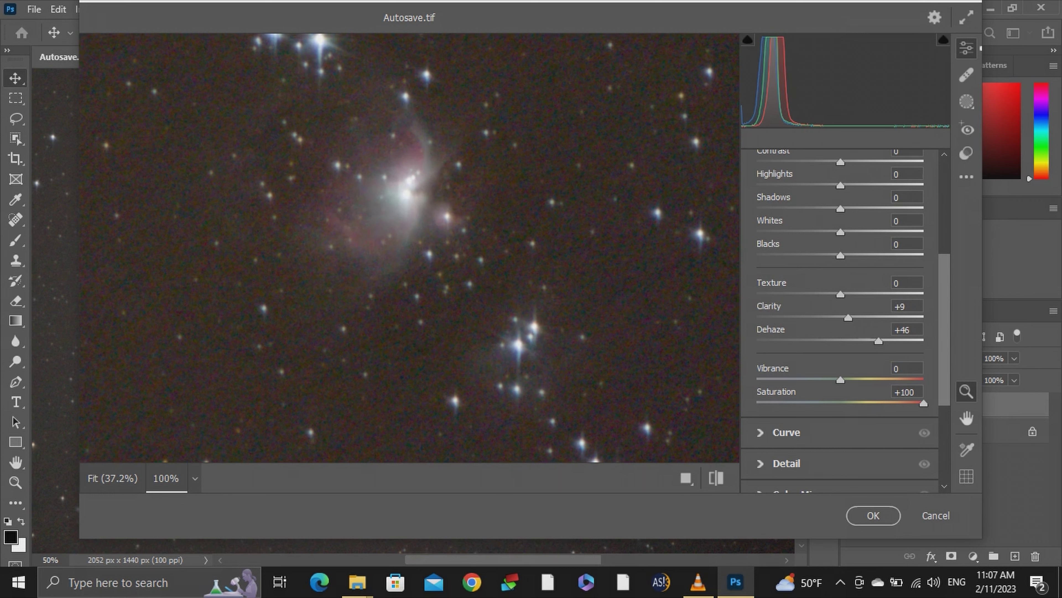
- Adjust the shadow end of the parametric curve and apply the Camera Raw Filter
click(787, 432)
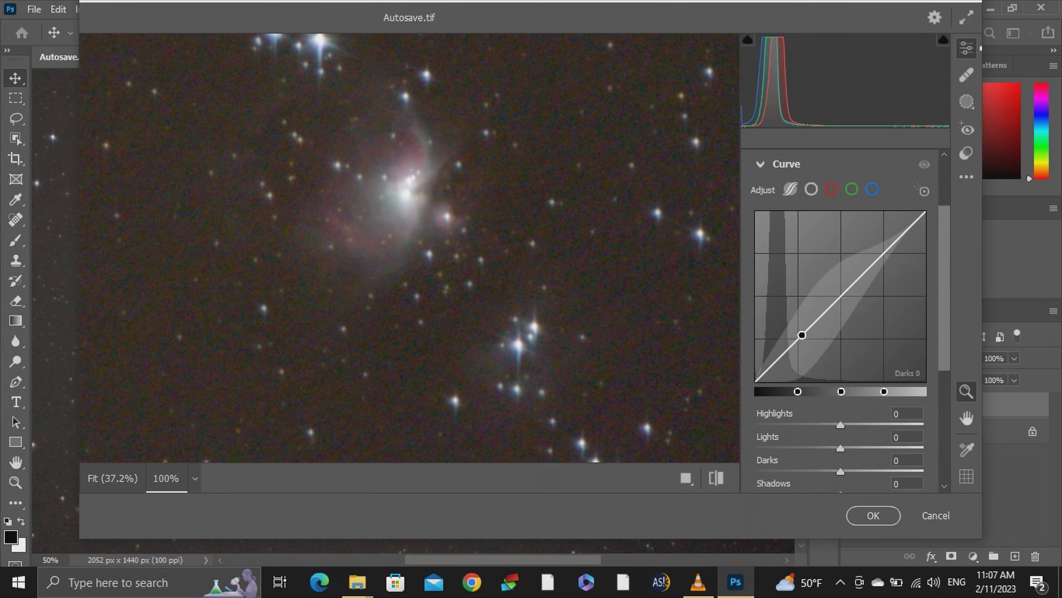
mouse_move(768, 369)
mouse_down()
mouse_move(790, 351)
mouse_move(785, 359)
mouse_up()
click(874, 515)
- In a second Camera Raw Filter pass, set Saturation to +48, Vibrance to +4, Dehaze to +34 and Clarity to +40
key(ctrl+plus)
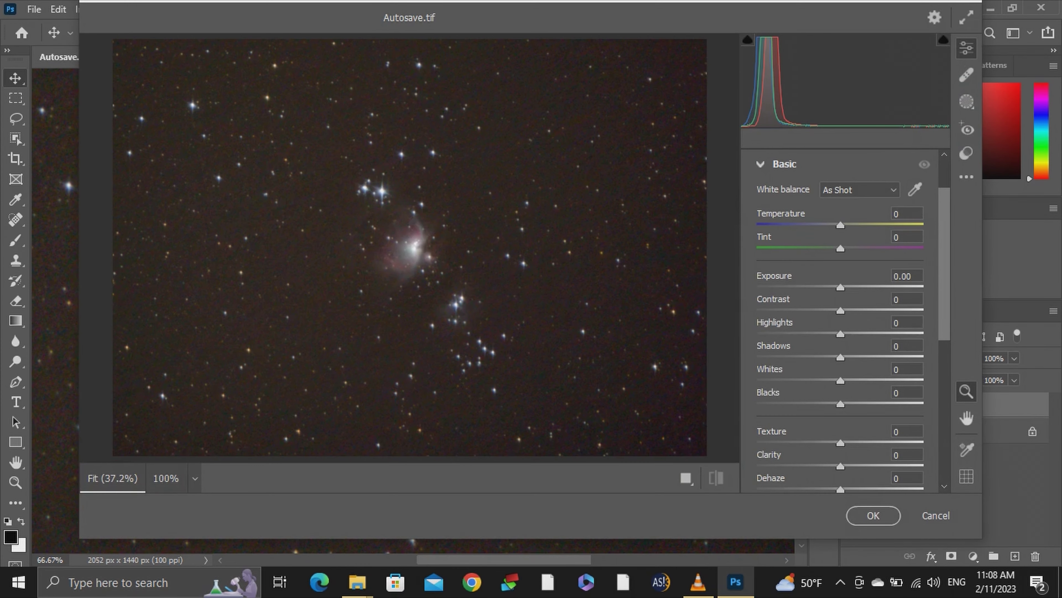
scroll(841, 321, down, 5)
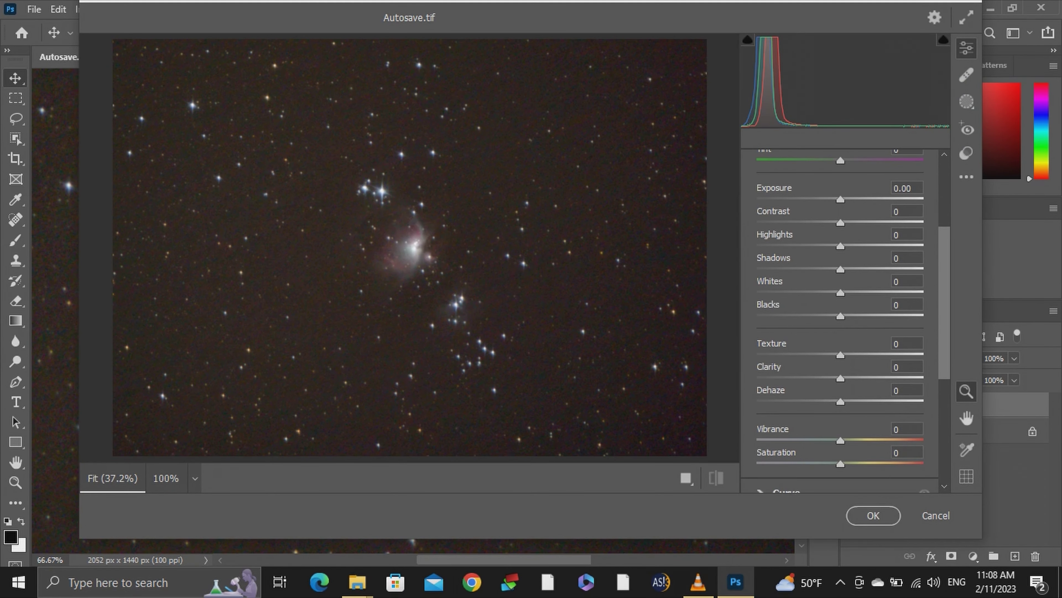
click(418, 252)
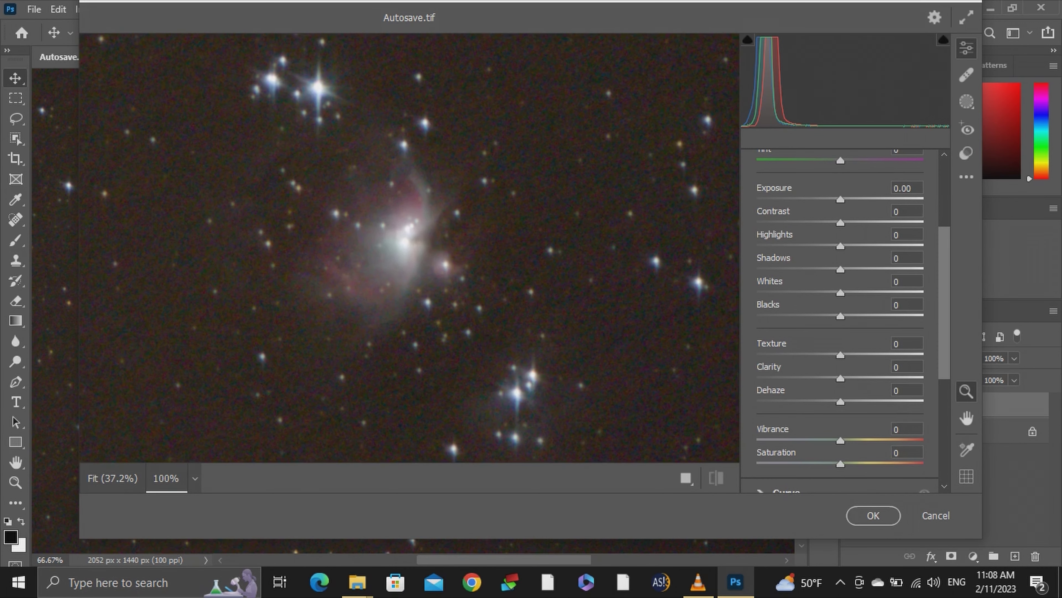
drag(841, 464, 844, 441)
drag(840, 402, 875, 378)
scroll(841, 322, down, 3)
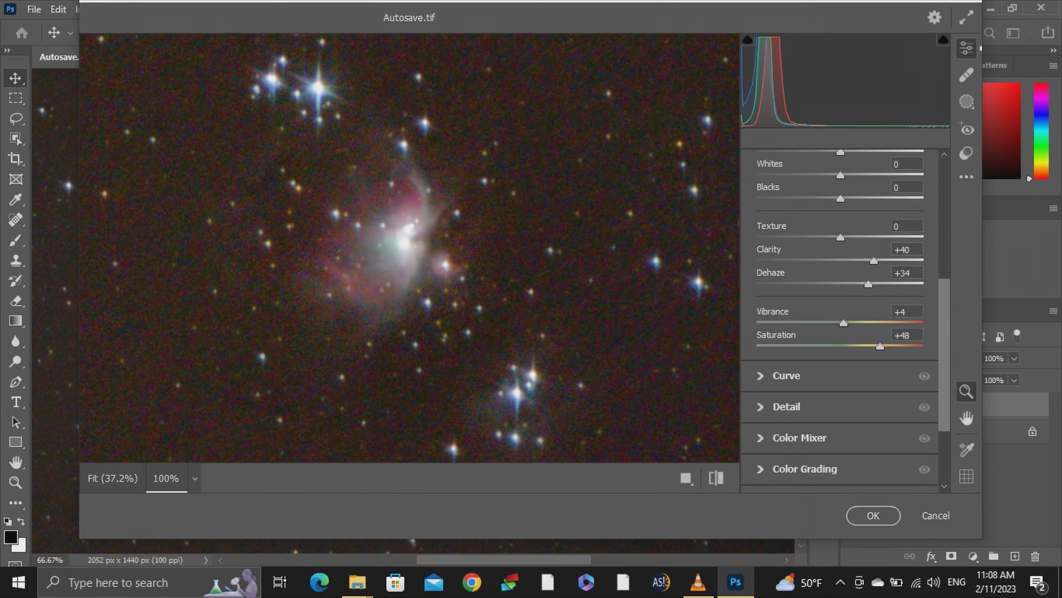
- Set Color Noise Reduction to 59 in the Detail settings and apply the Camera Raw Filter
click(786, 409)
drag(757, 371, 854, 372)
key(ctrl+0)
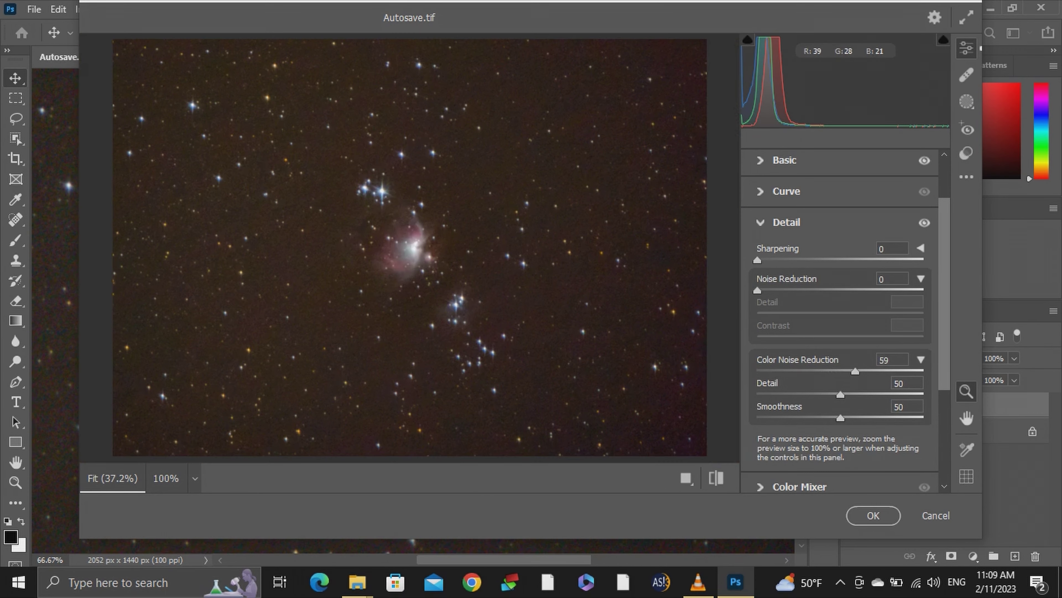
click(873, 515)
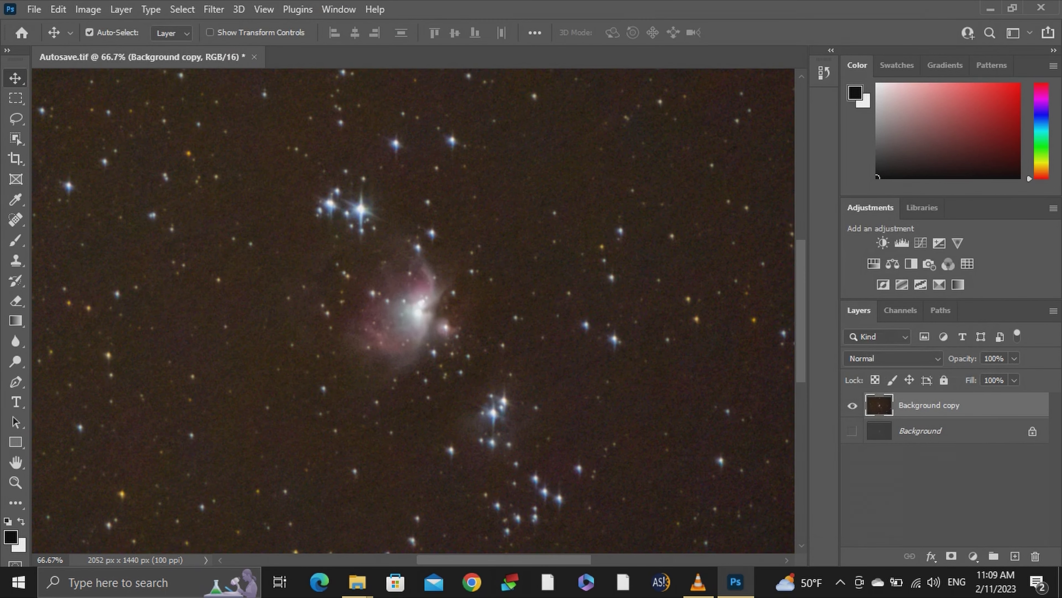
- Darken the Background copy layer slightly with a Levels adjustment
key(ctrl+l)
drag(850, 298, 854, 298)
key(Return)
- Apply another Camera Raw Filter with Contrast at +28, Shadows at -7 and Saturation at +86
click(214, 9)
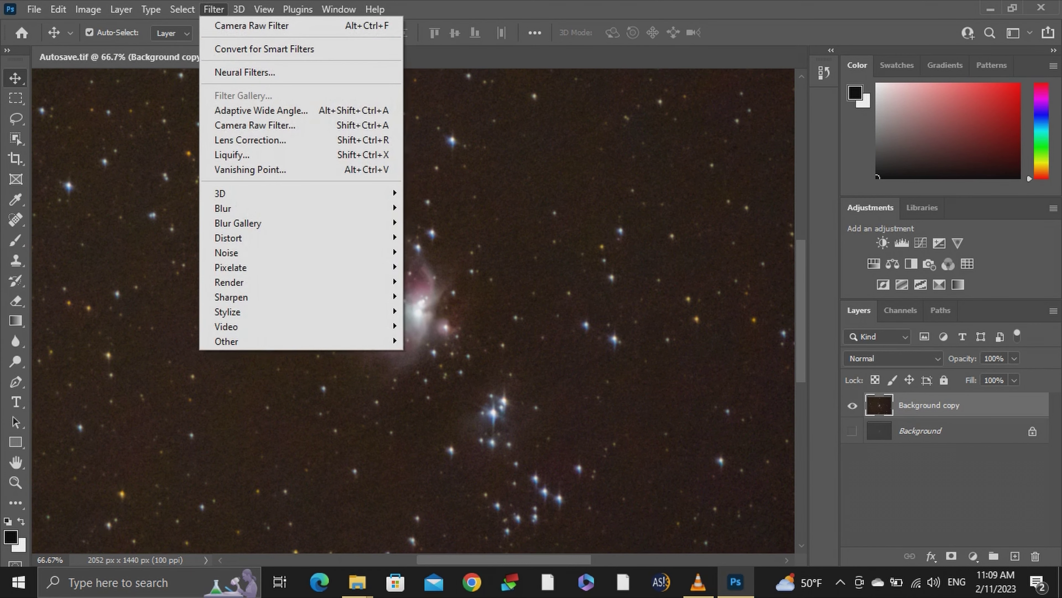
click(255, 125)
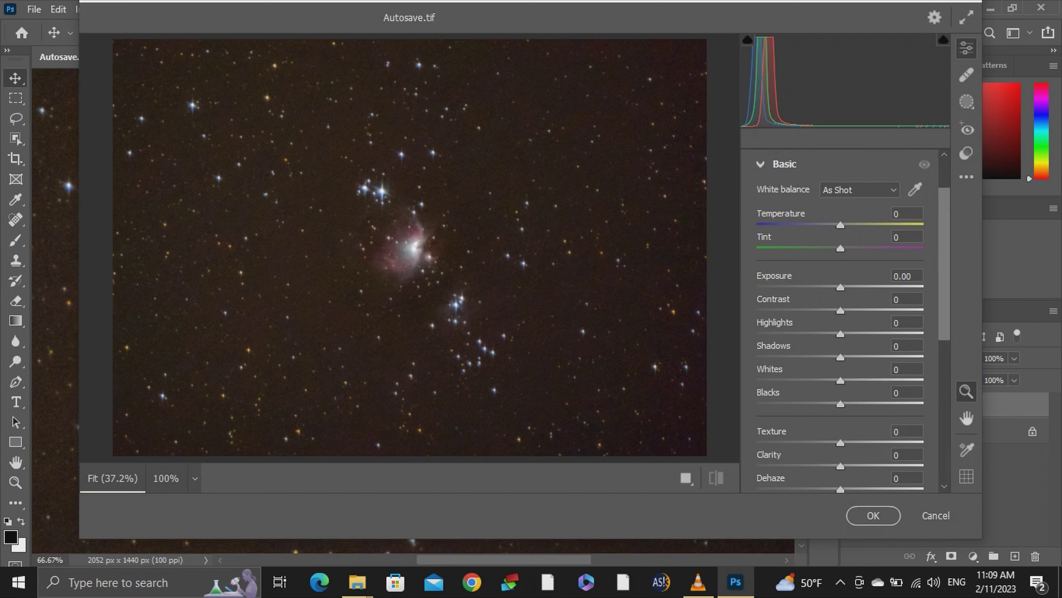
click(906, 322)
drag(841, 310, 863, 311)
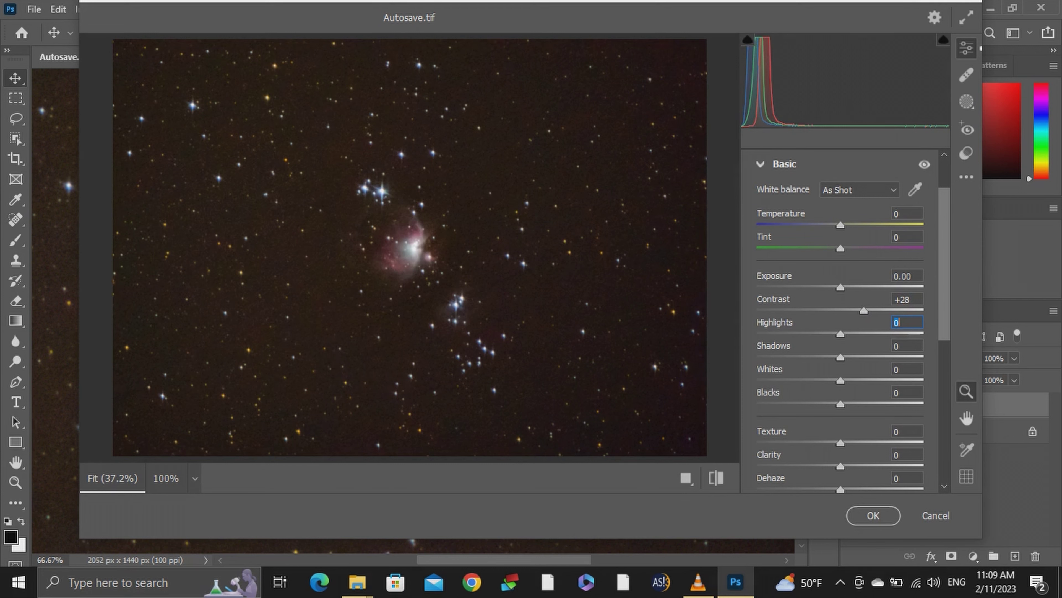
mouse_move(840, 357)
mouse_down()
mouse_move(904, 357)
mouse_move(771, 357)
mouse_move(834, 357)
mouse_up()
scroll(835, 358, down, 1)
scroll(835, 357, down, 2)
drag(840, 446, 912, 446)
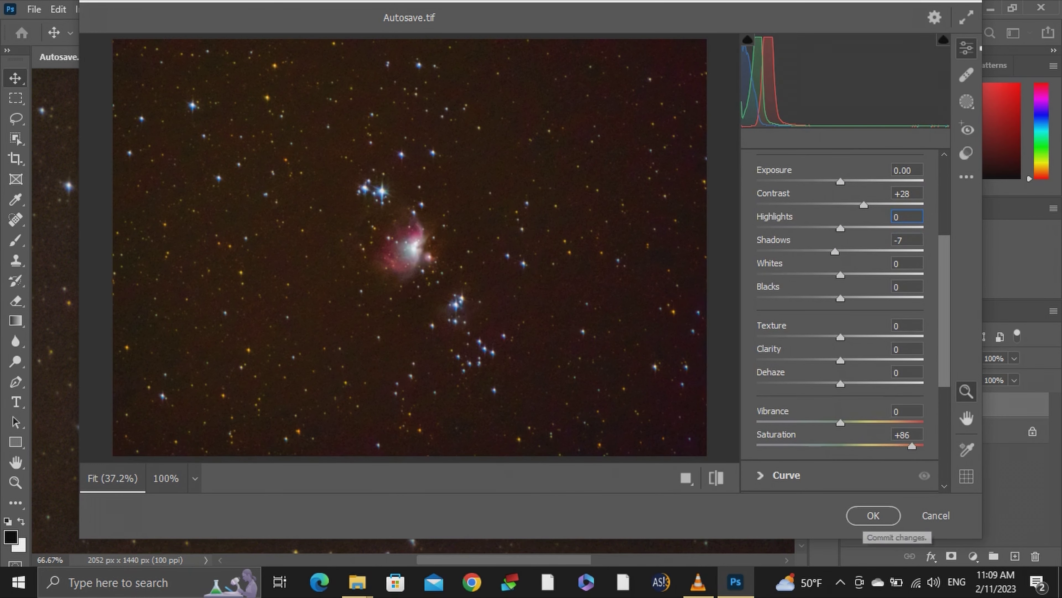
click(873, 515)
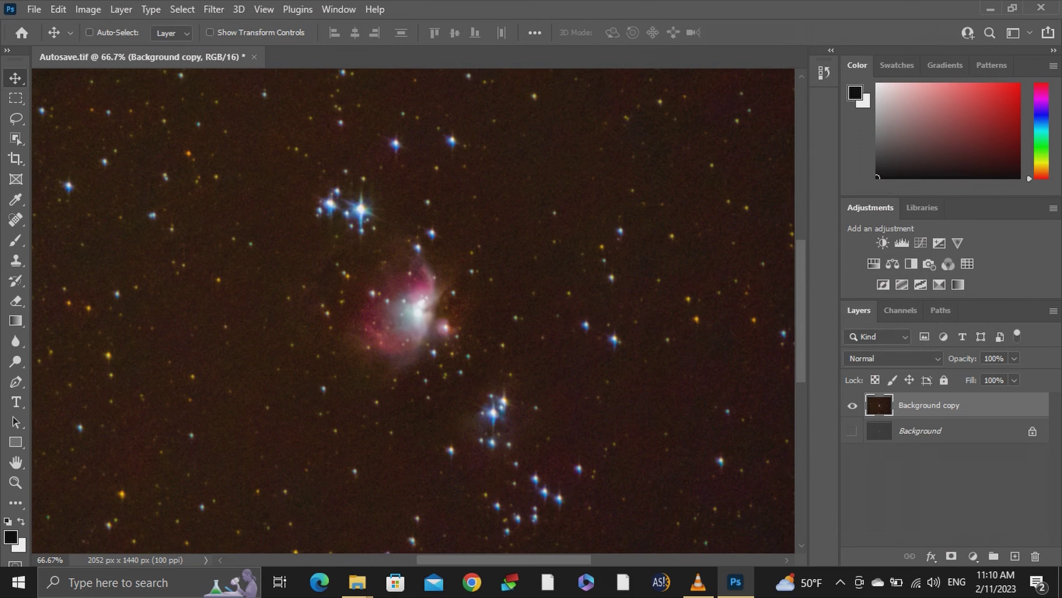
- Save the finished image to the Desktop as a PNG file named Orion
key(ctrl+minus)
key(ctrl+plus)
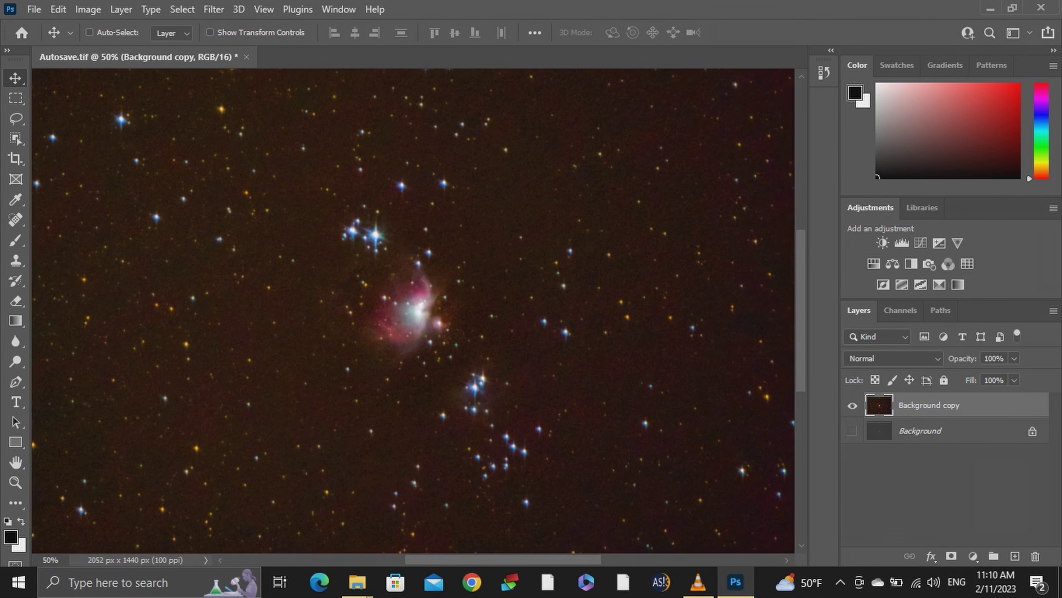
key(ctrl+shift+s)
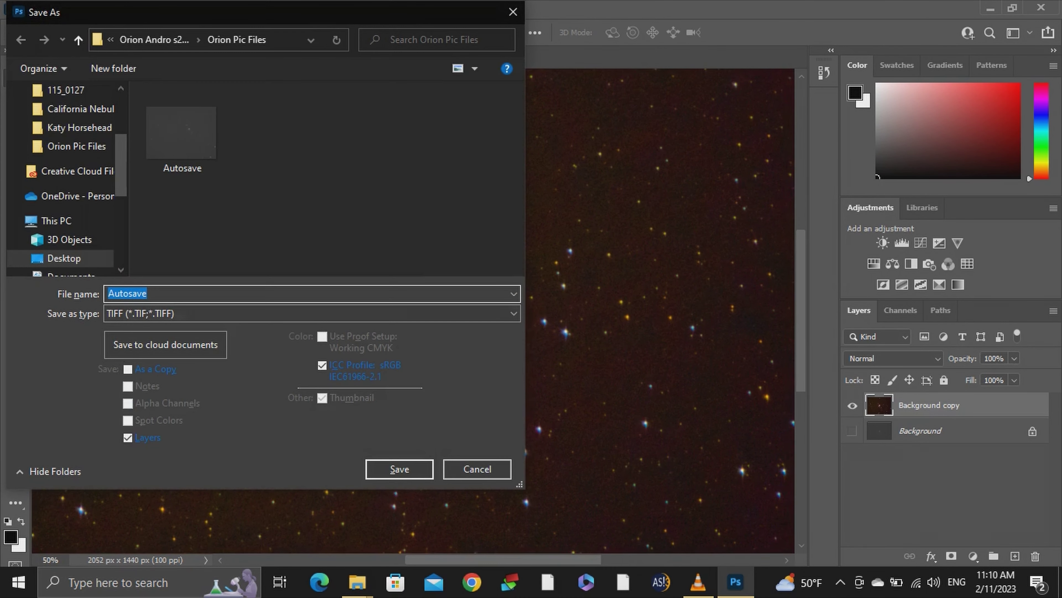
click(312, 314)
click(312, 457)
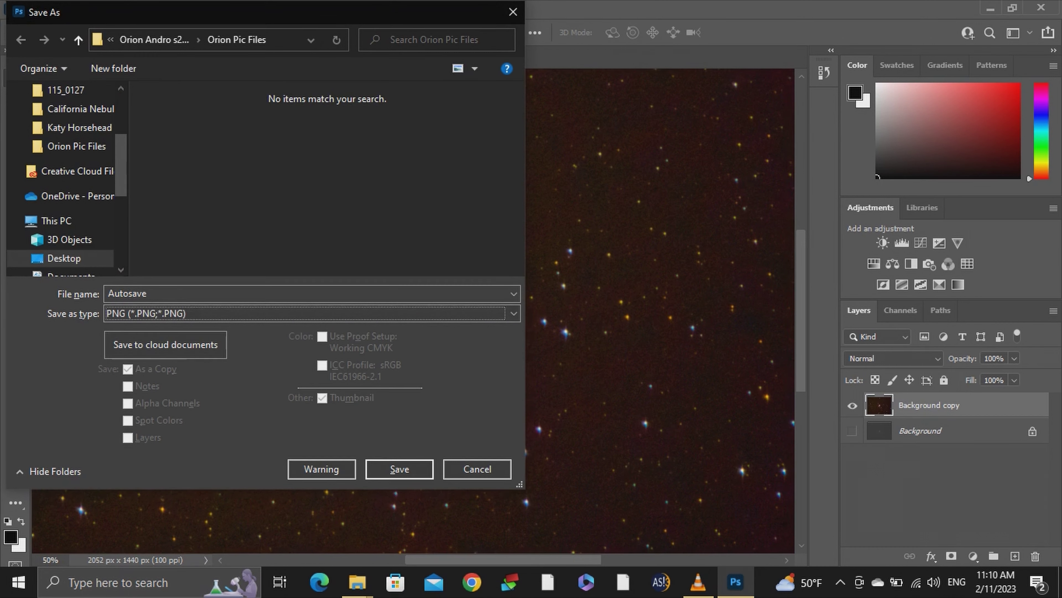
key(alt+n)
text(Orion)
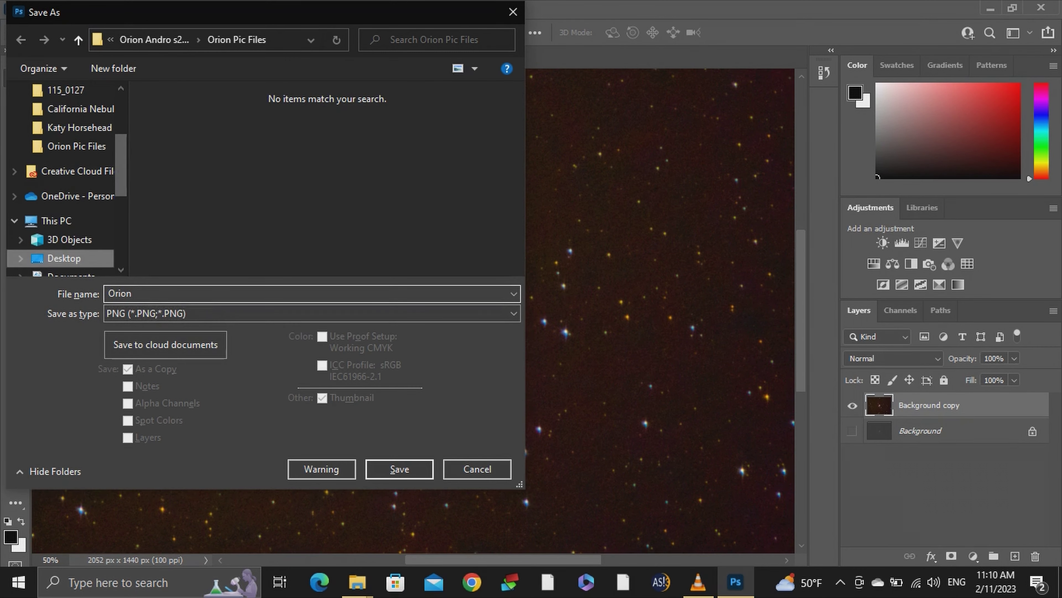
click(64, 258)
key(Return)
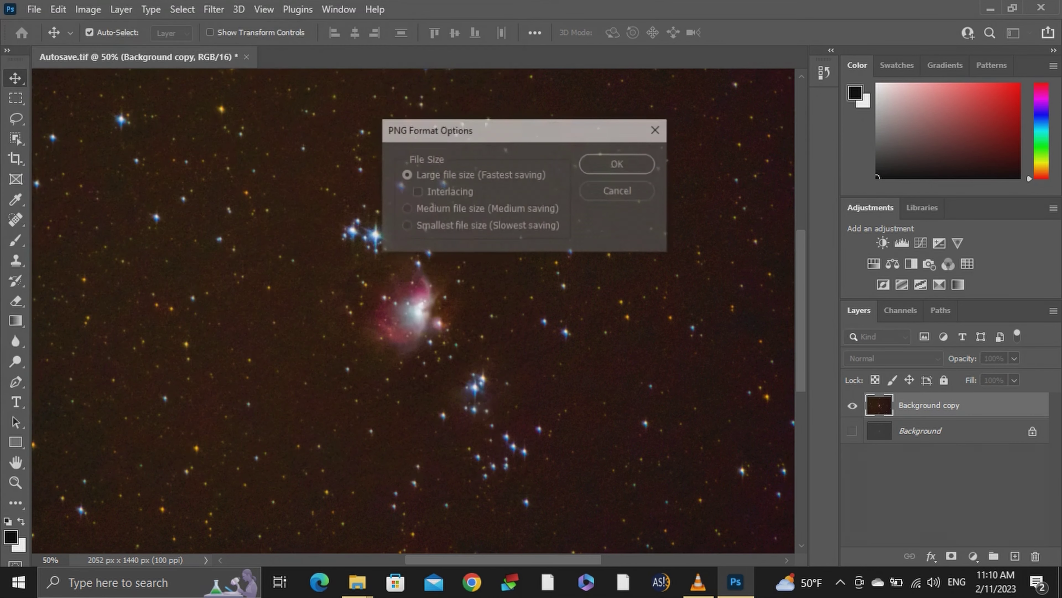